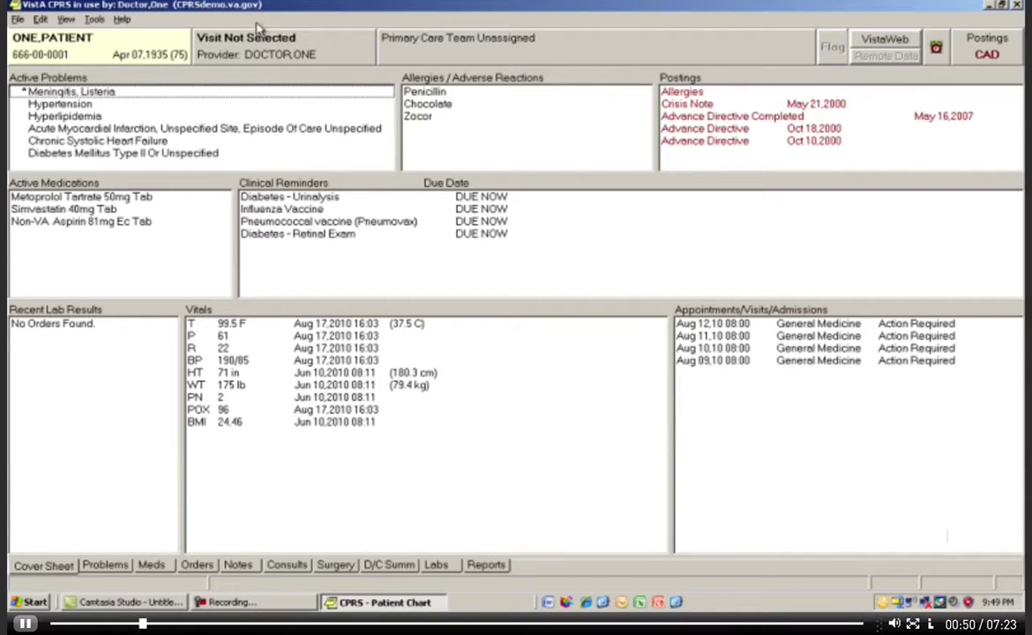
Open the graph view definitions from the CPRS options.
click(93, 19)
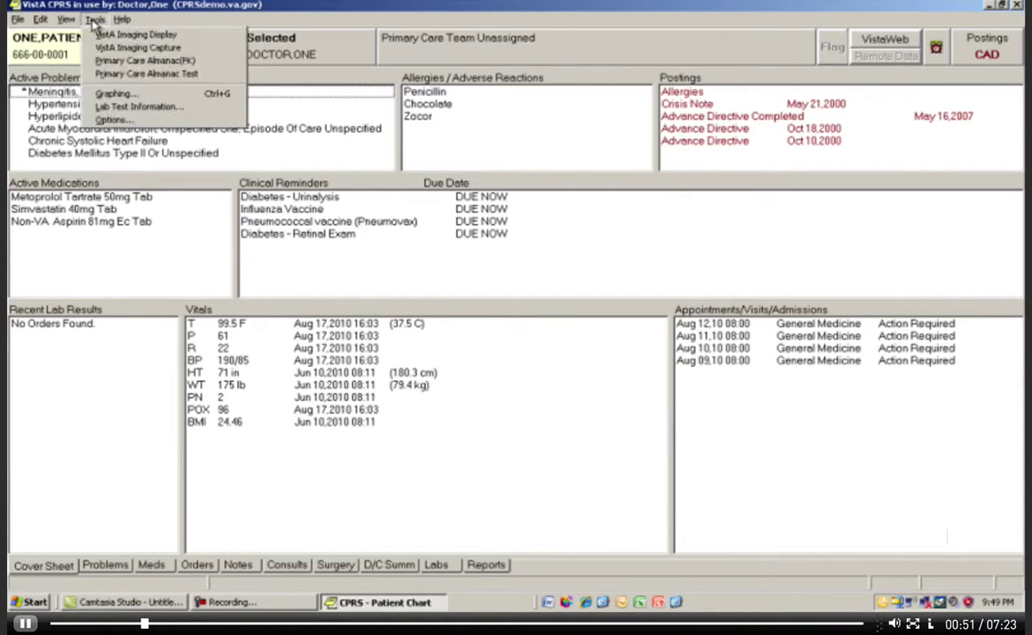
click(111, 121)
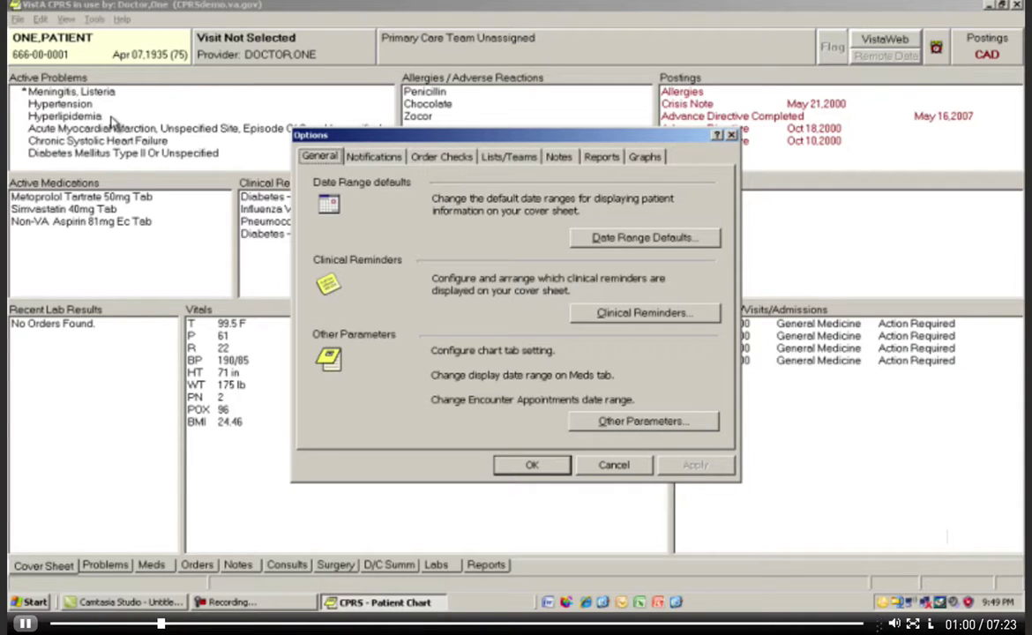
click(656, 157)
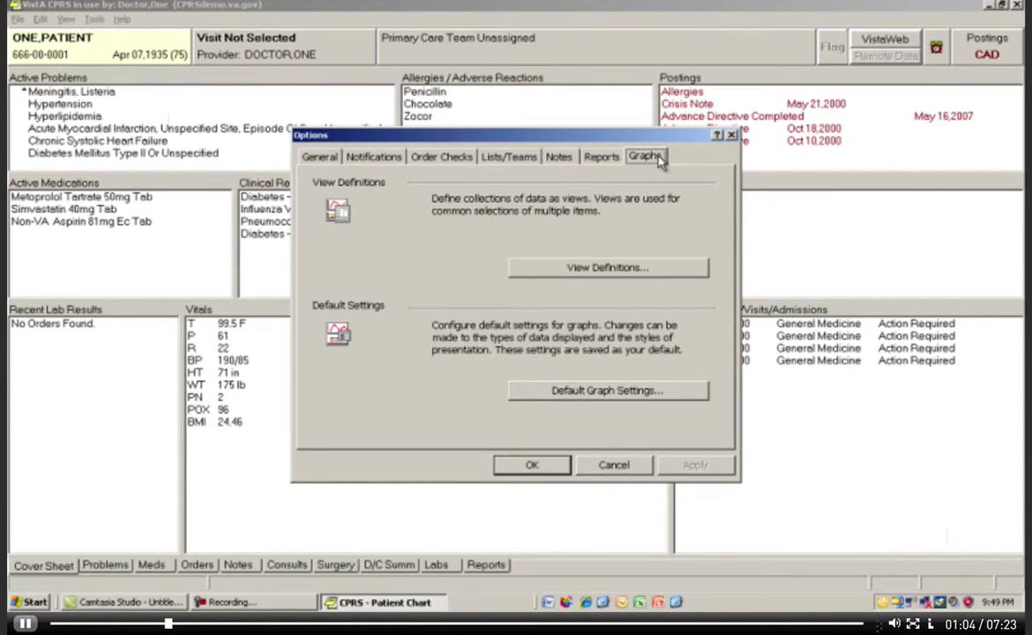
click(630, 270)
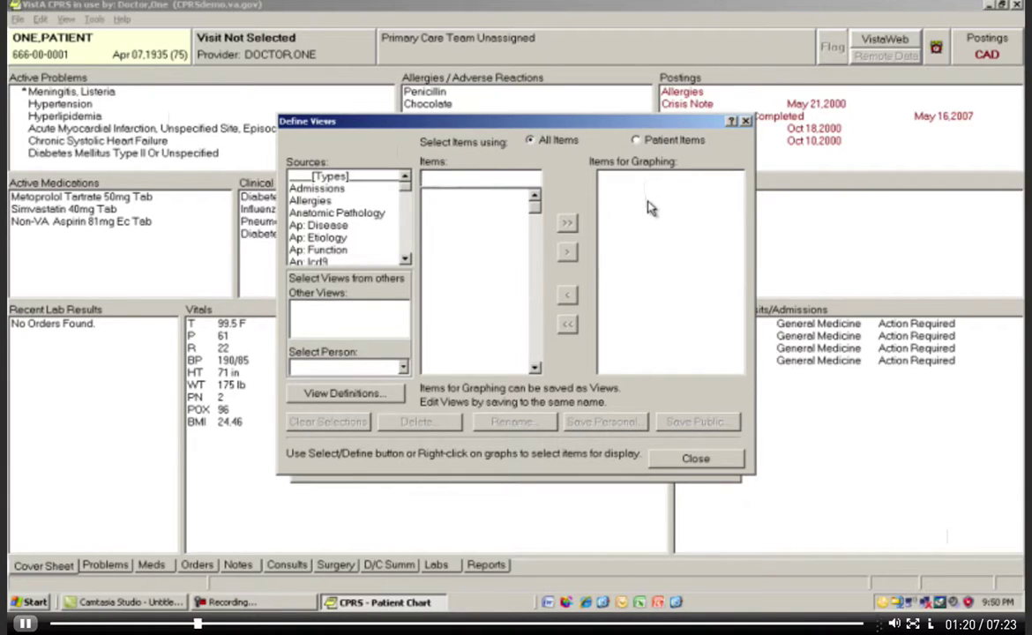
Choose Lab Tests as the source of items for the new graph view.
click(322, 219)
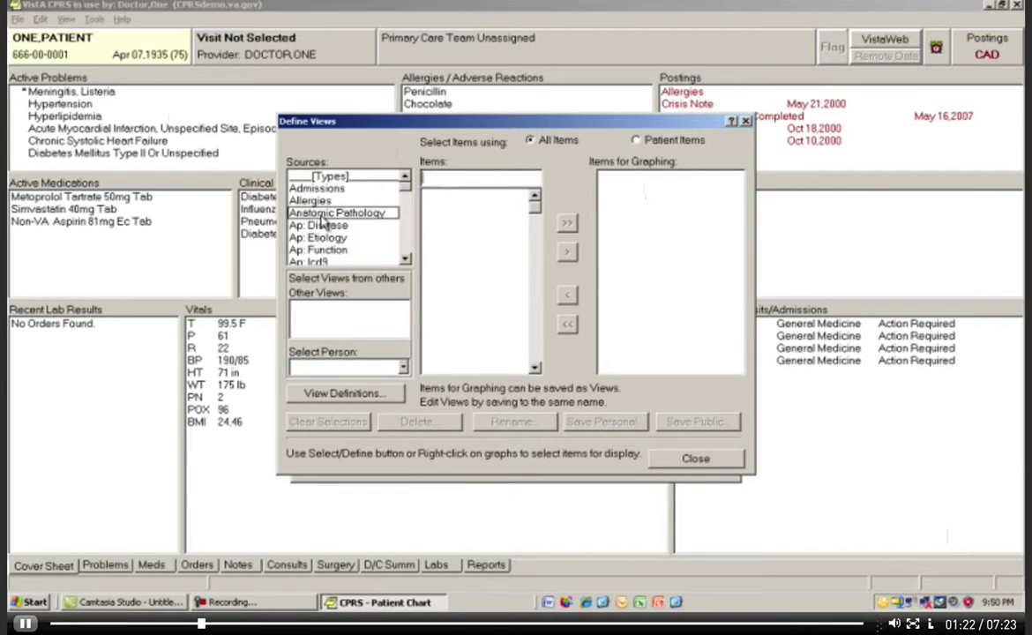
click(343, 194)
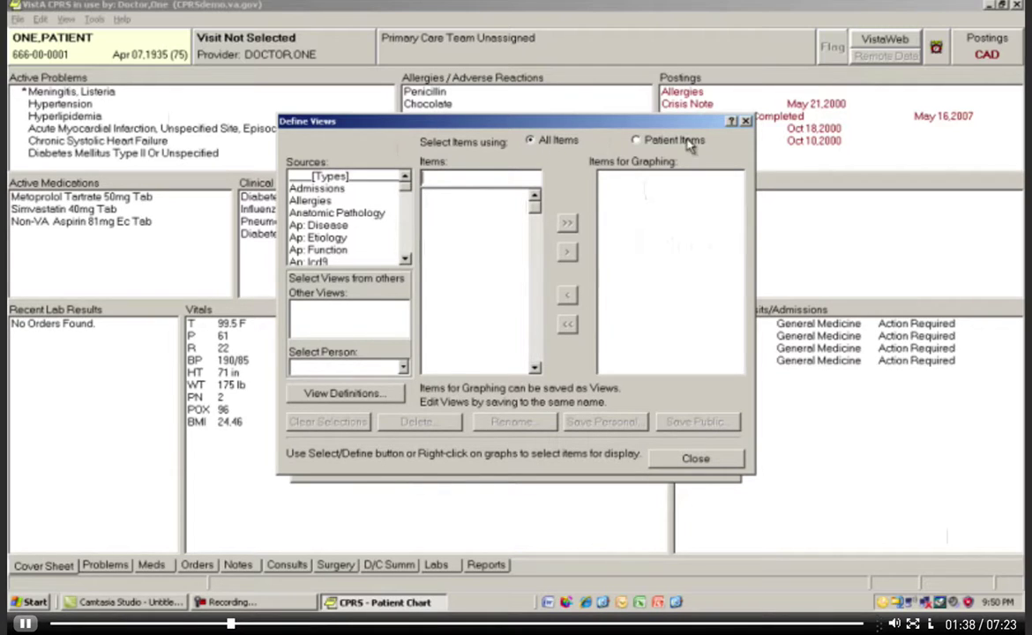
click(405, 254)
click(405, 254)
click(406, 254)
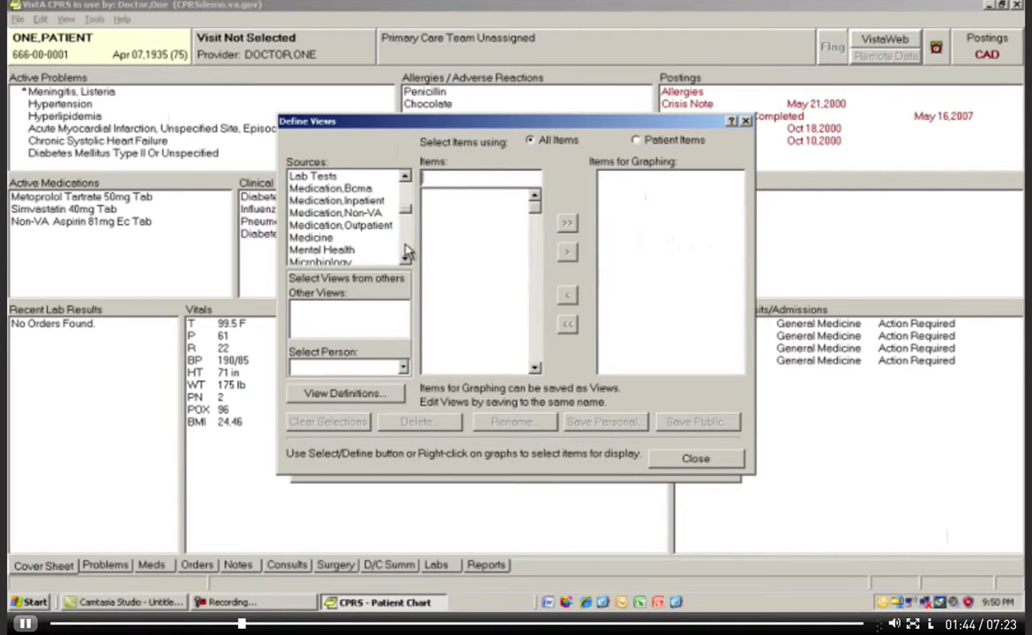
click(321, 179)
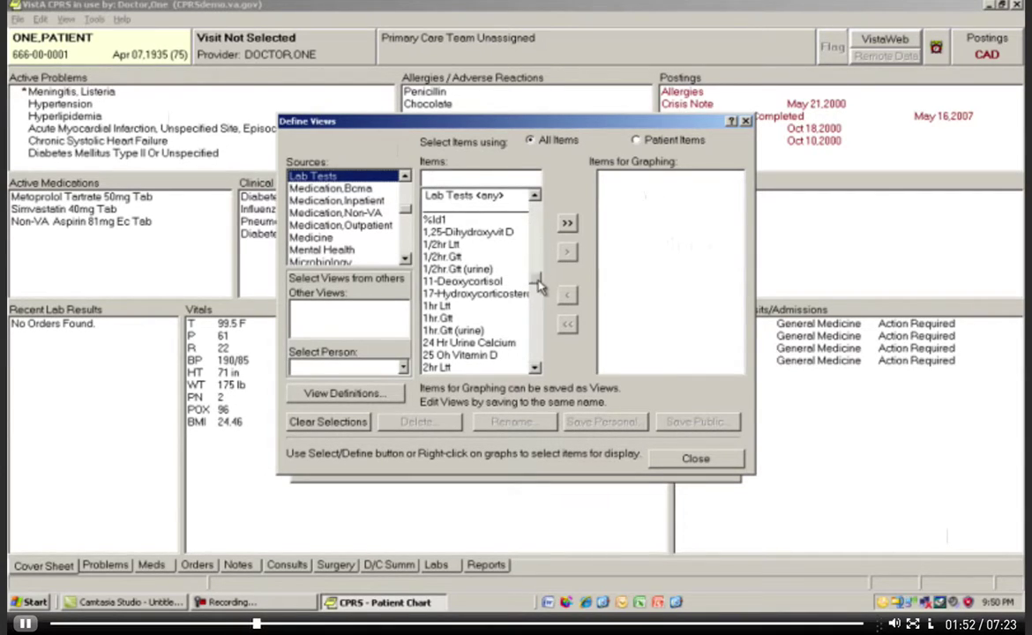
Look through the full lab test list and restrict the selectable items to Patient Items.
scroll(538, 291, down, 10)
click(538, 333)
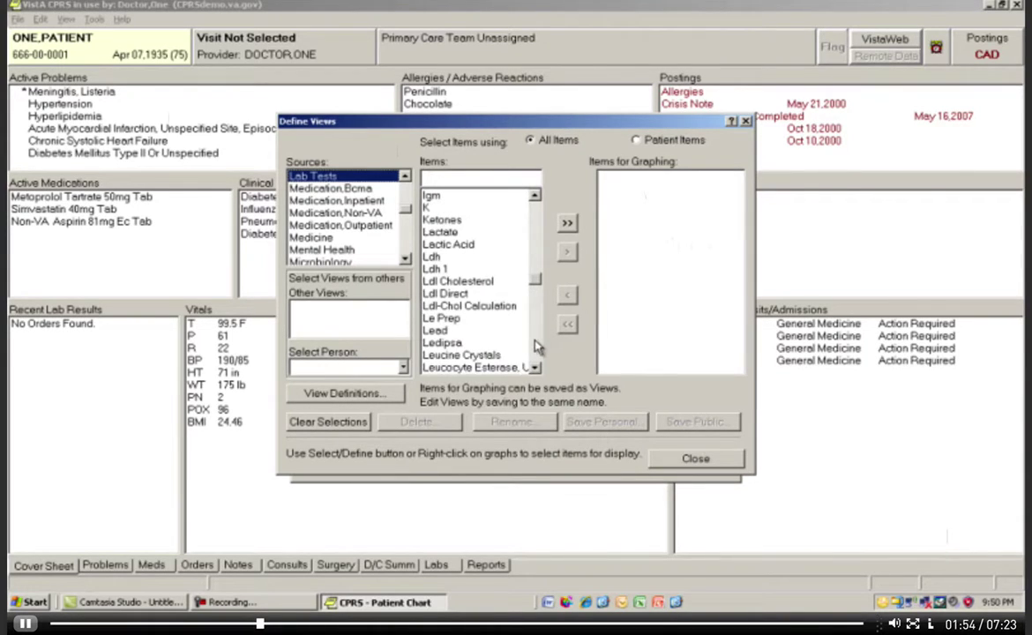
click(534, 361)
click(534, 362)
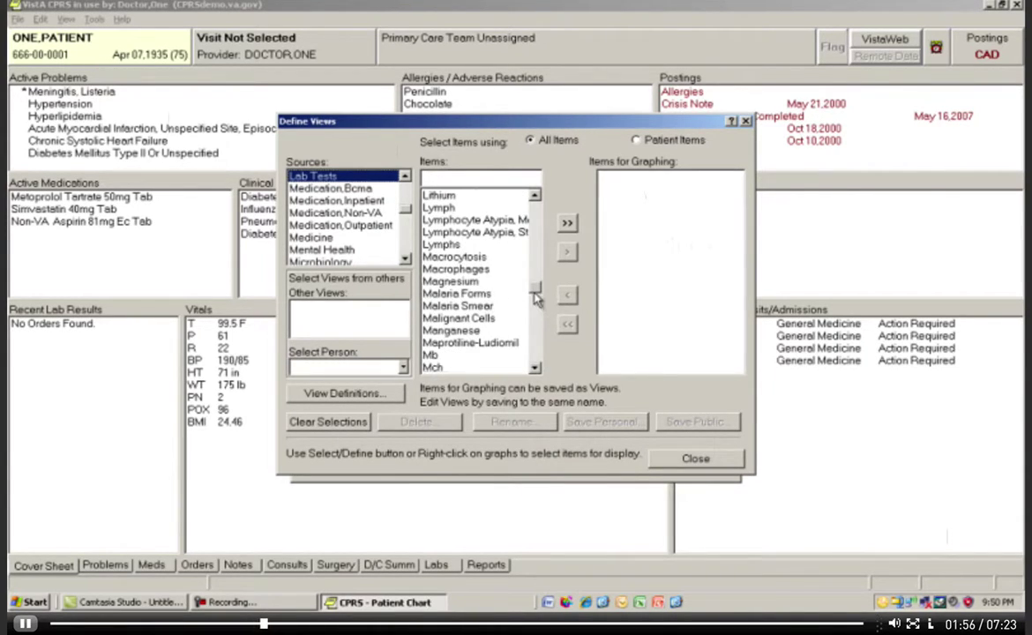
click(535, 201)
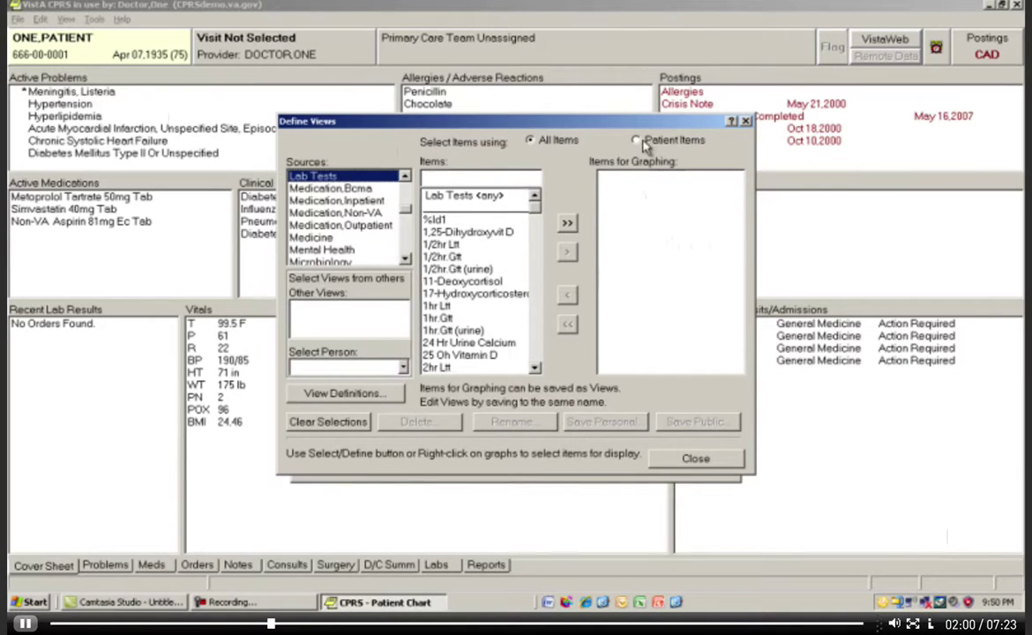
click(638, 141)
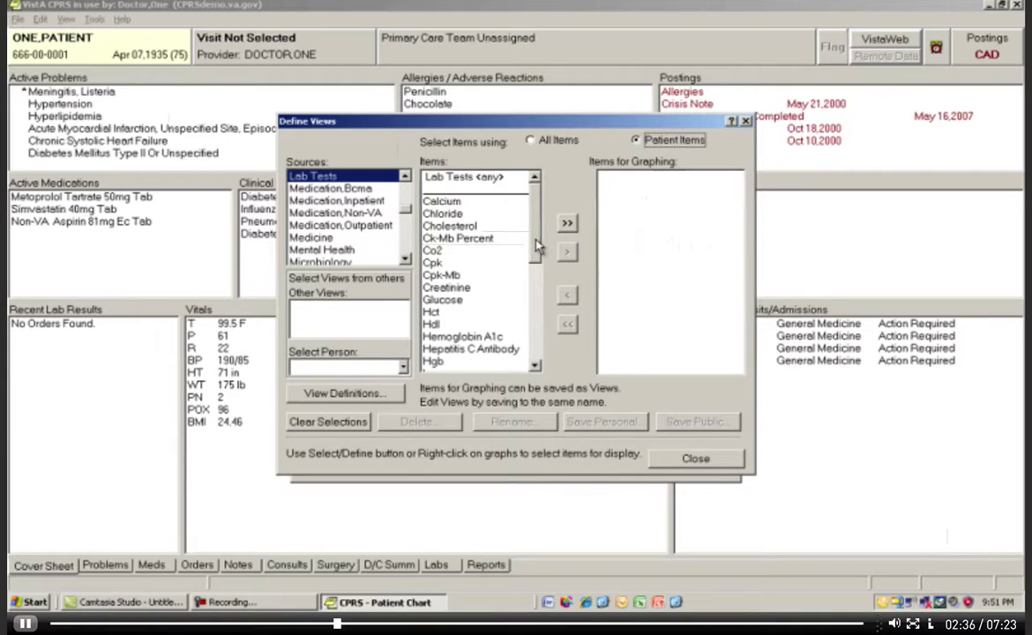
Add Cholesterol and Hdl to the items for graphing.
click(470, 227)
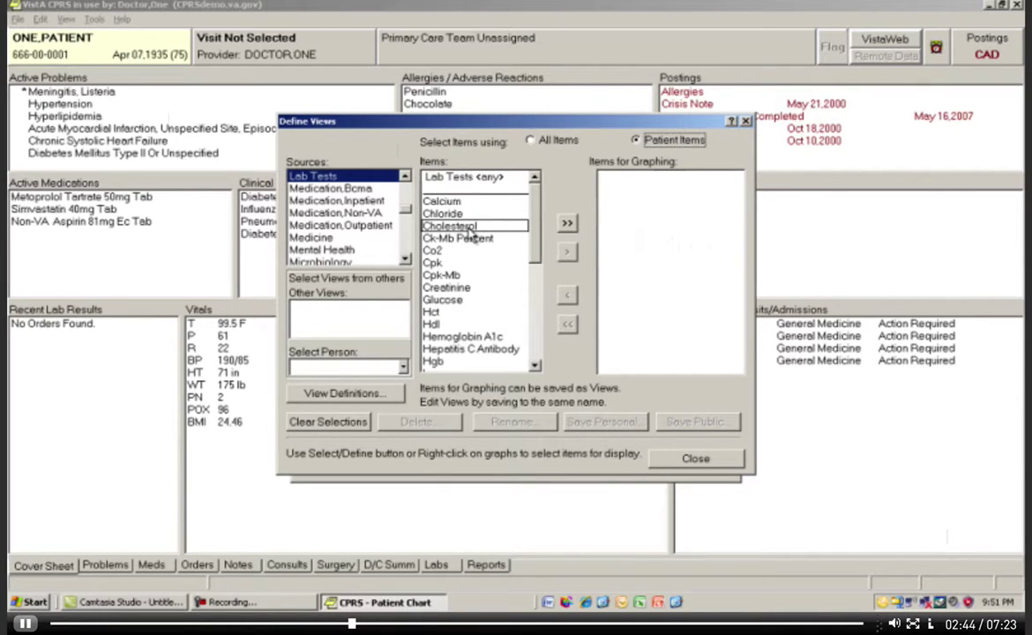
click(470, 227)
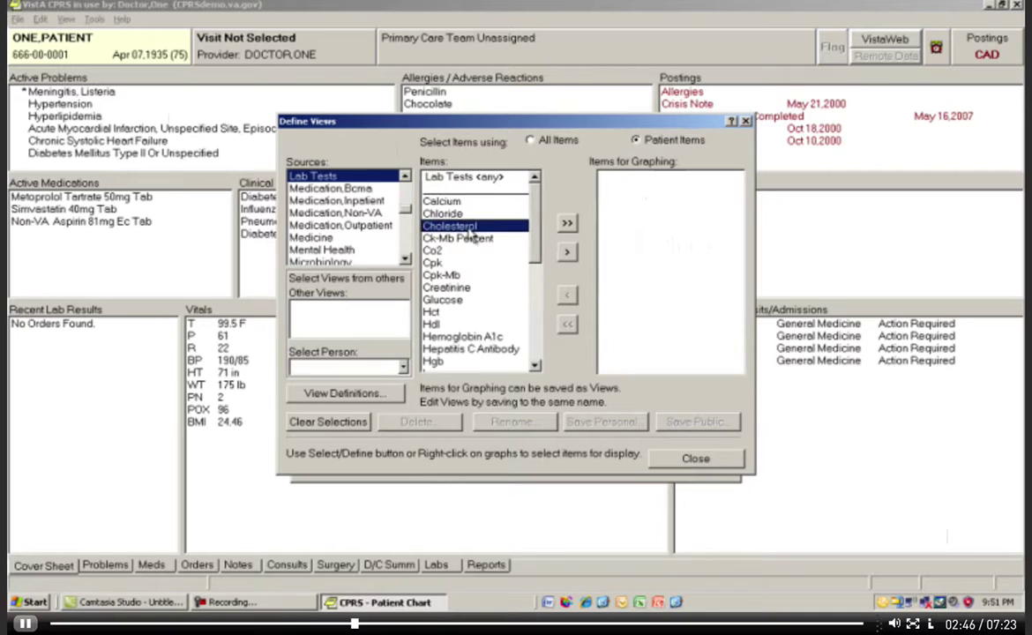
click(567, 254)
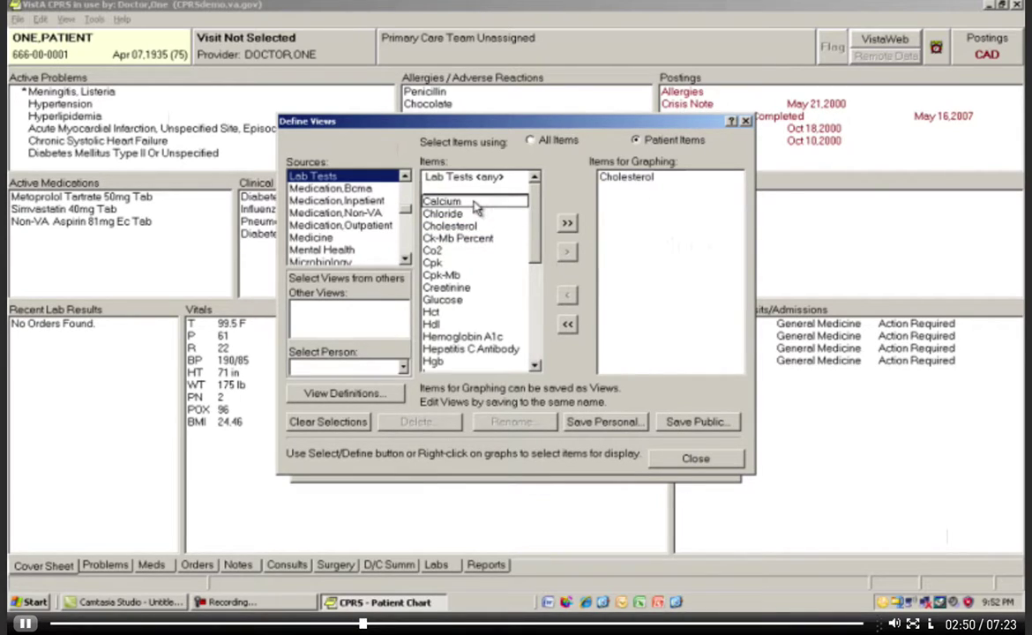
click(434, 325)
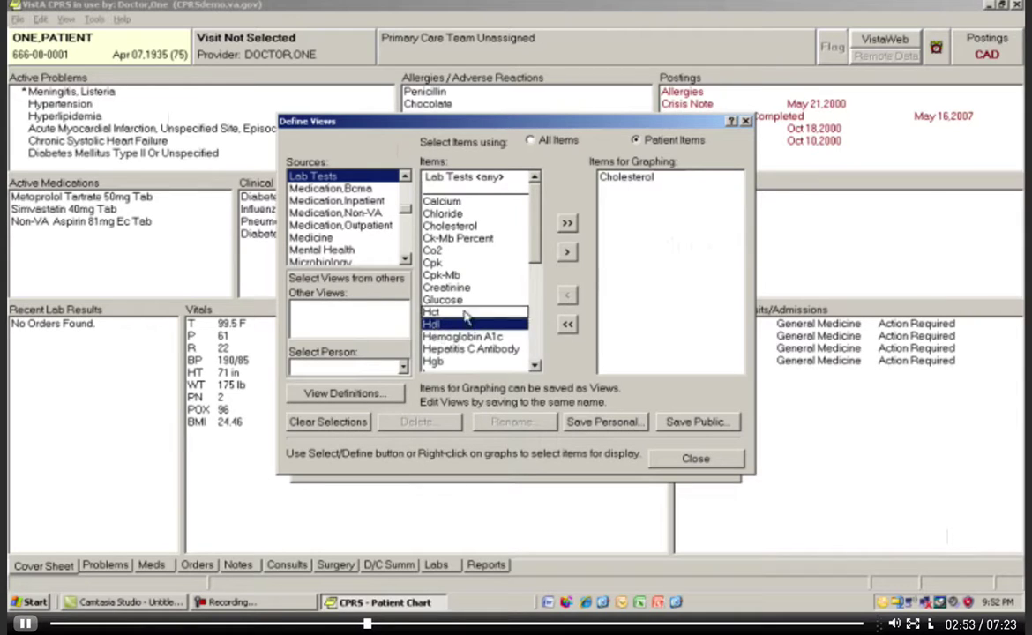
click(567, 254)
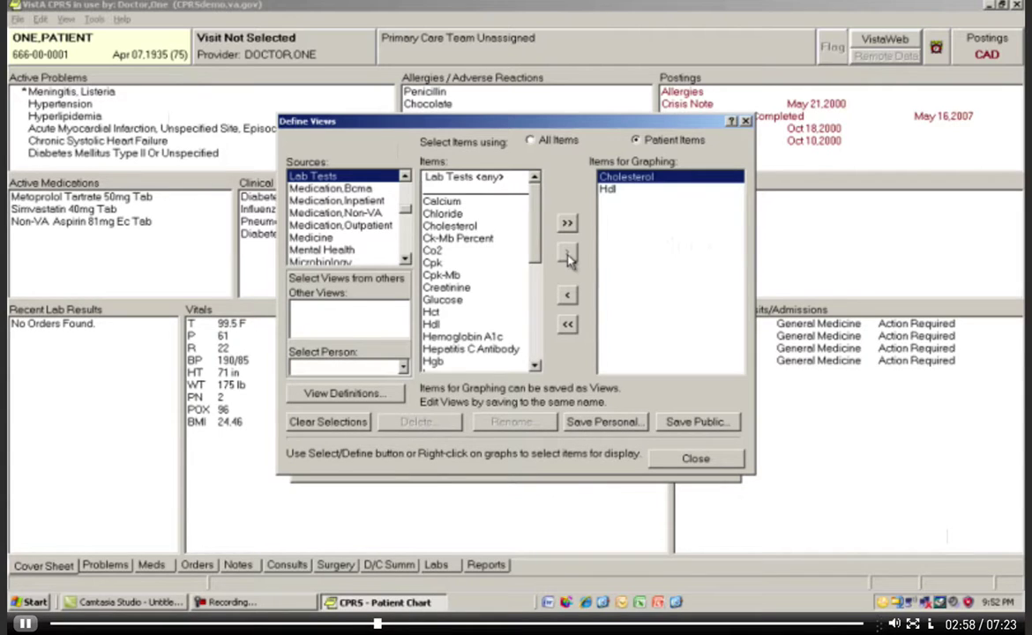
Add Ldl Cholesterol and Triglyceride to the items for graphing.
scroll(536, 259, down, 1)
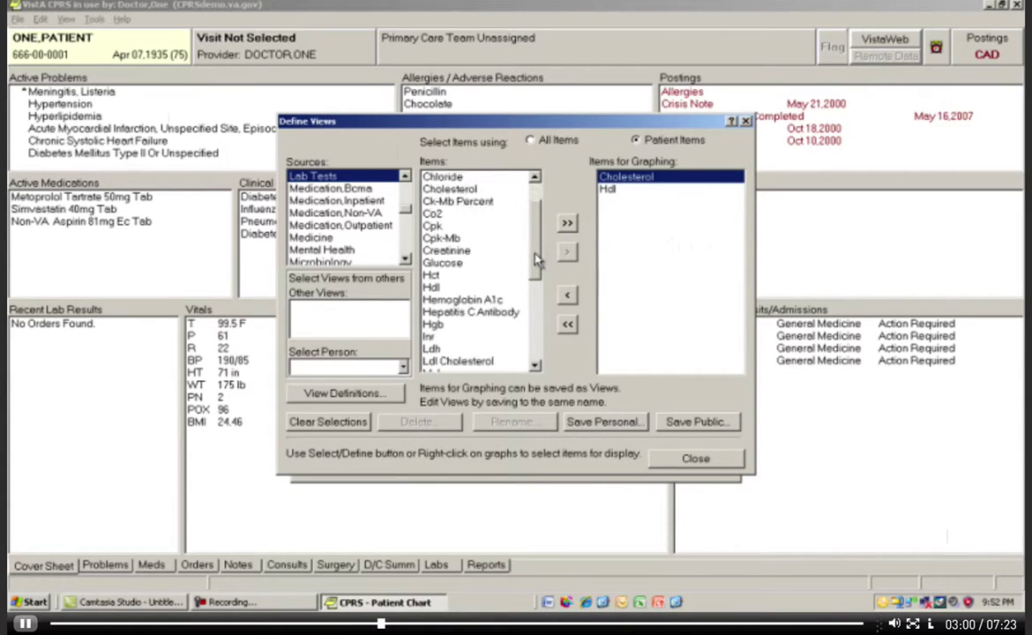
scroll(536, 258, down, 1)
click(471, 326)
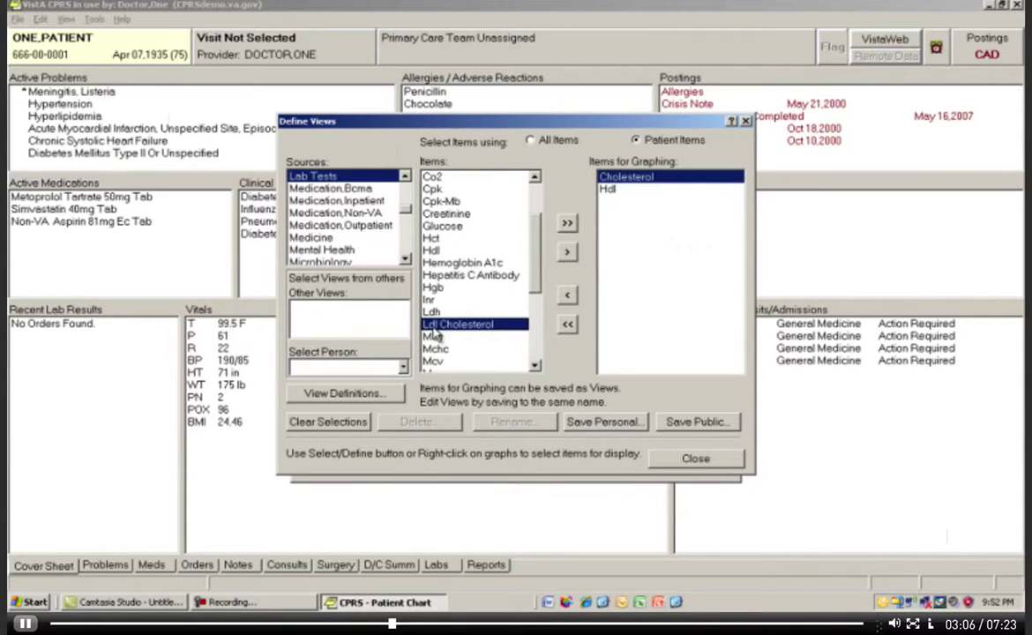
click(568, 252)
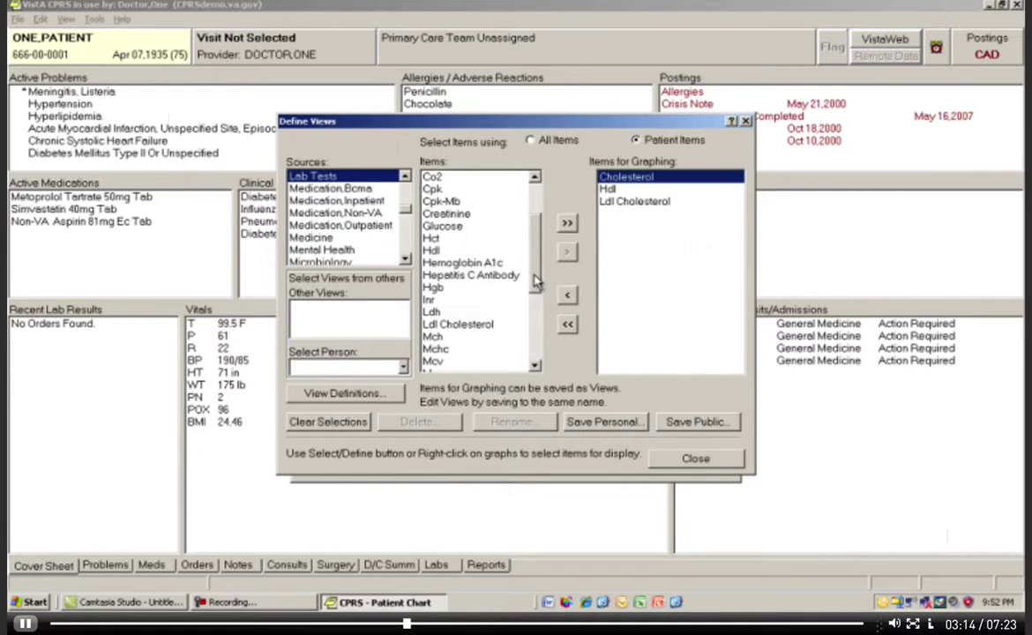
scroll(536, 280, down, 4)
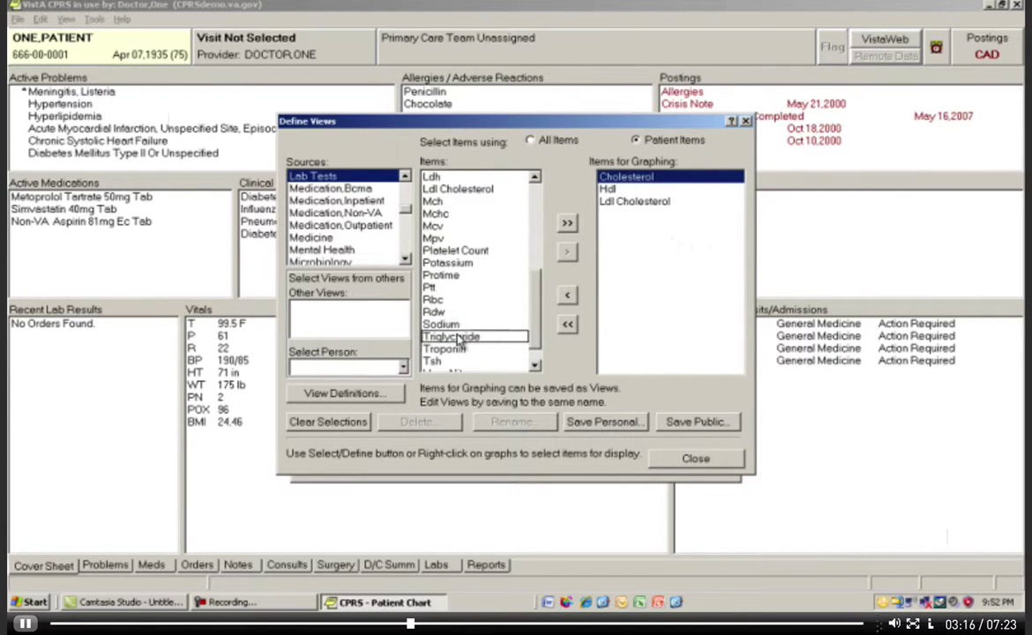
click(457, 338)
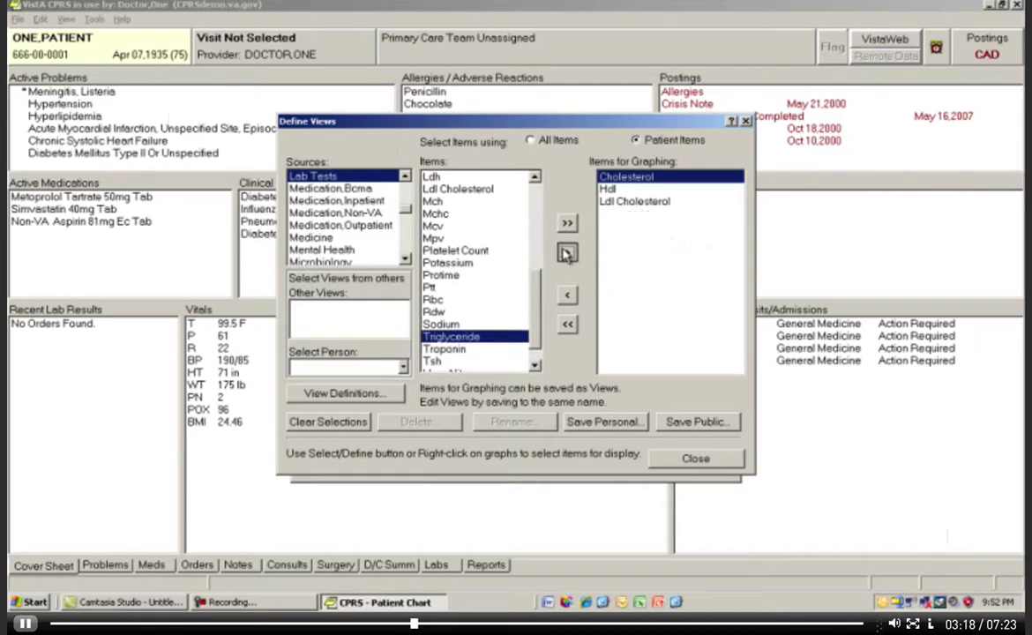
click(567, 254)
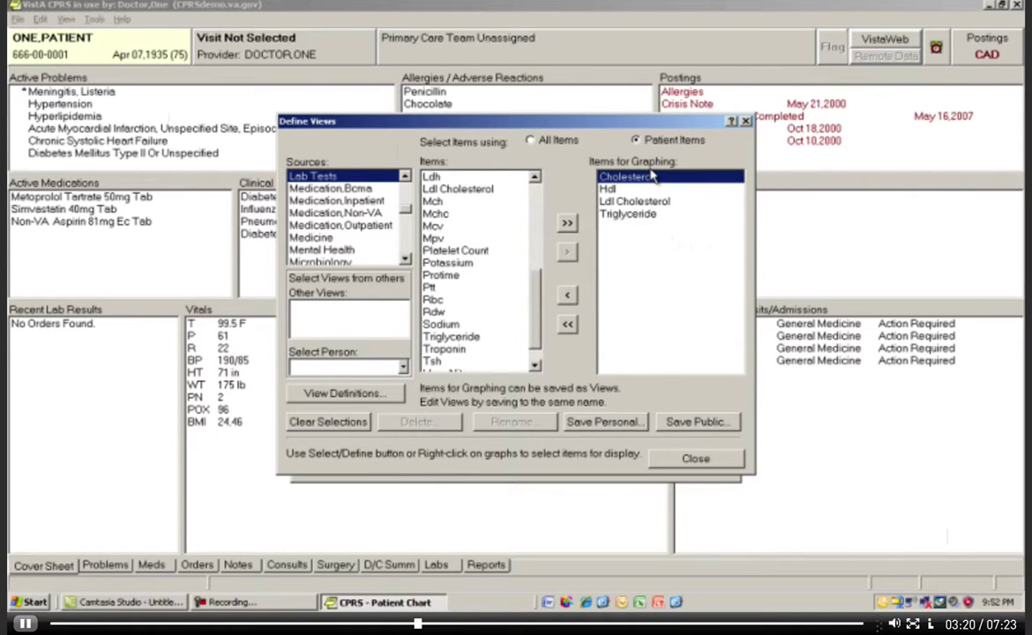
click(709, 214)
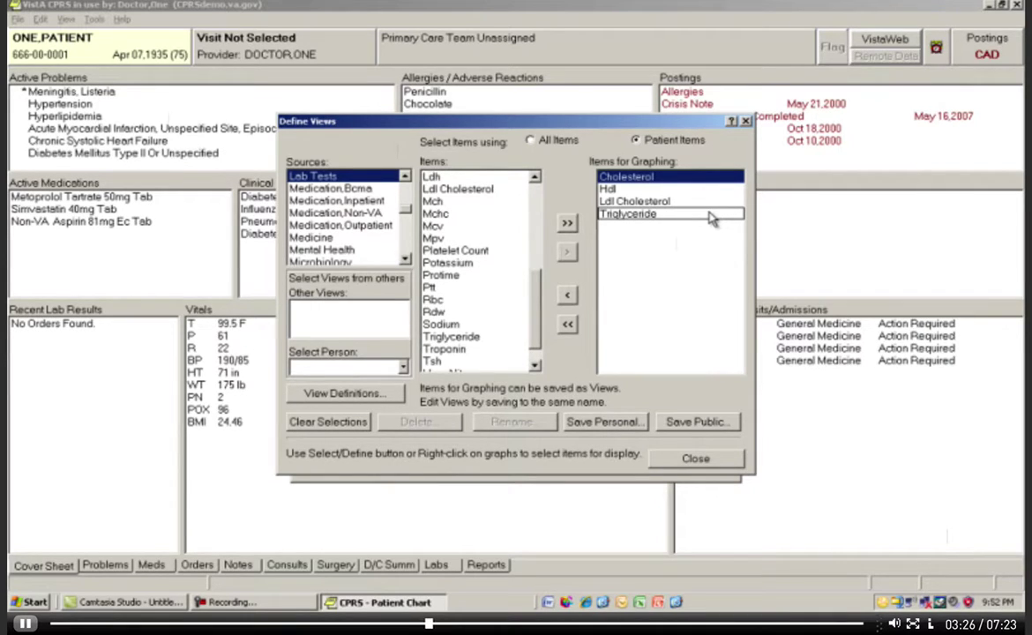
click(631, 191)
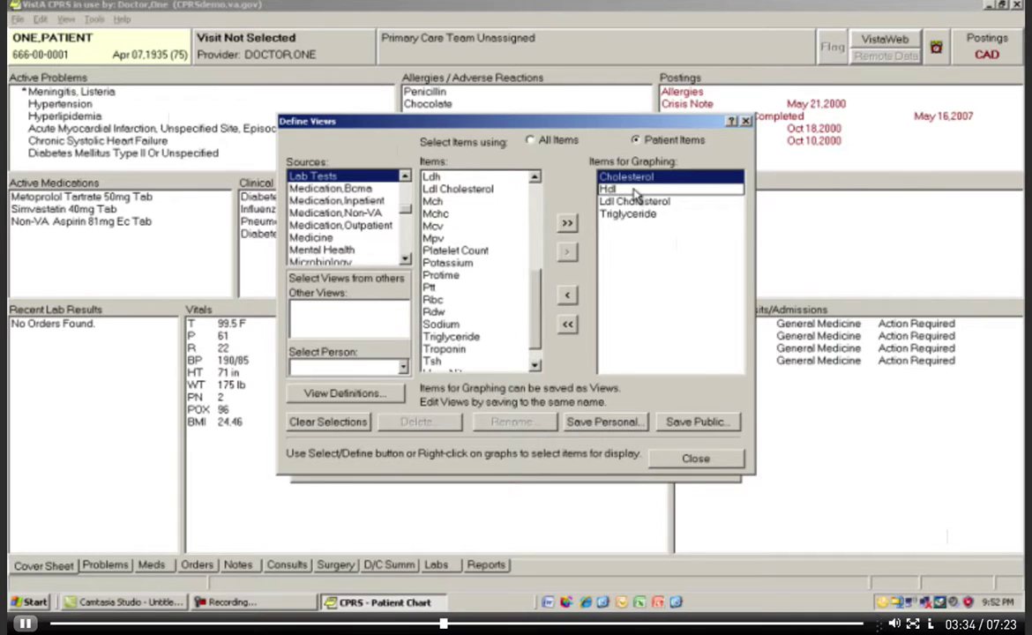
Save the graphing items as a personal view named with the doctor's name followed by "Lipid Panel", and close the options.
click(590, 424)
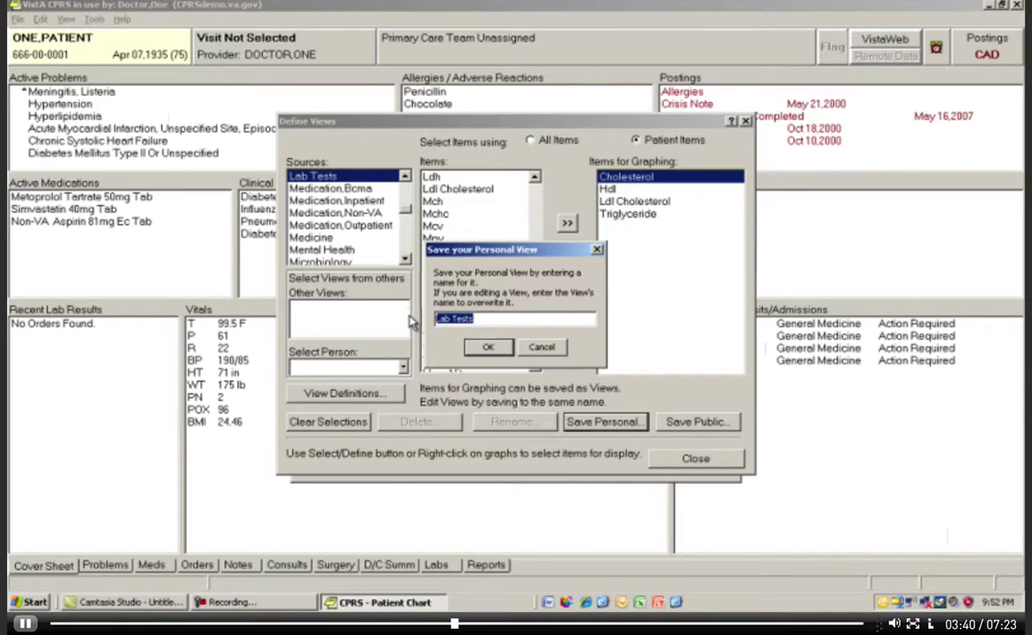
text(Dr. Smiths)
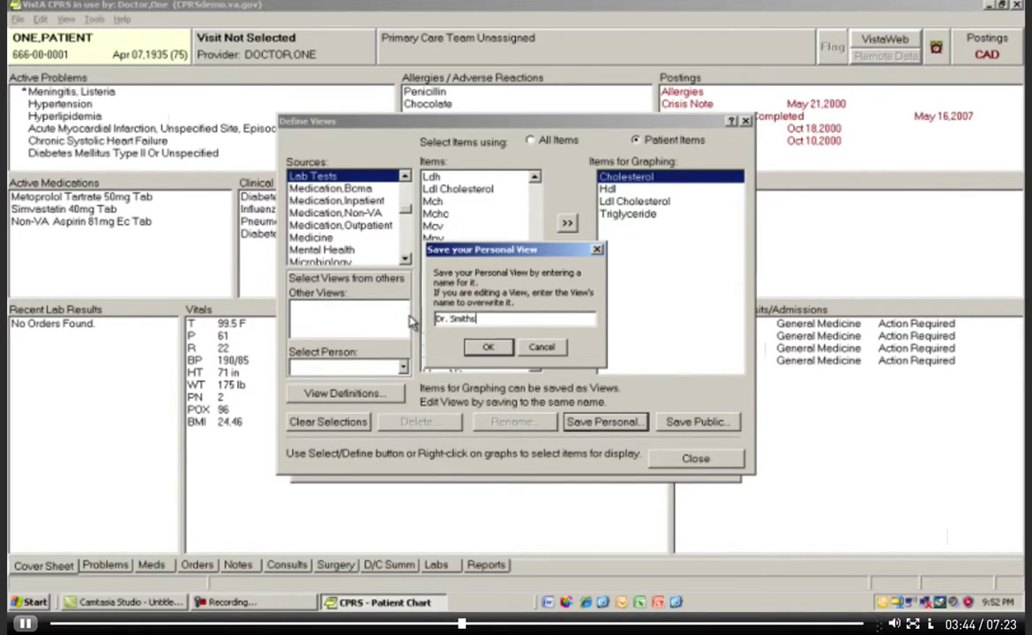
text( Lipid Panel)
click(488, 347)
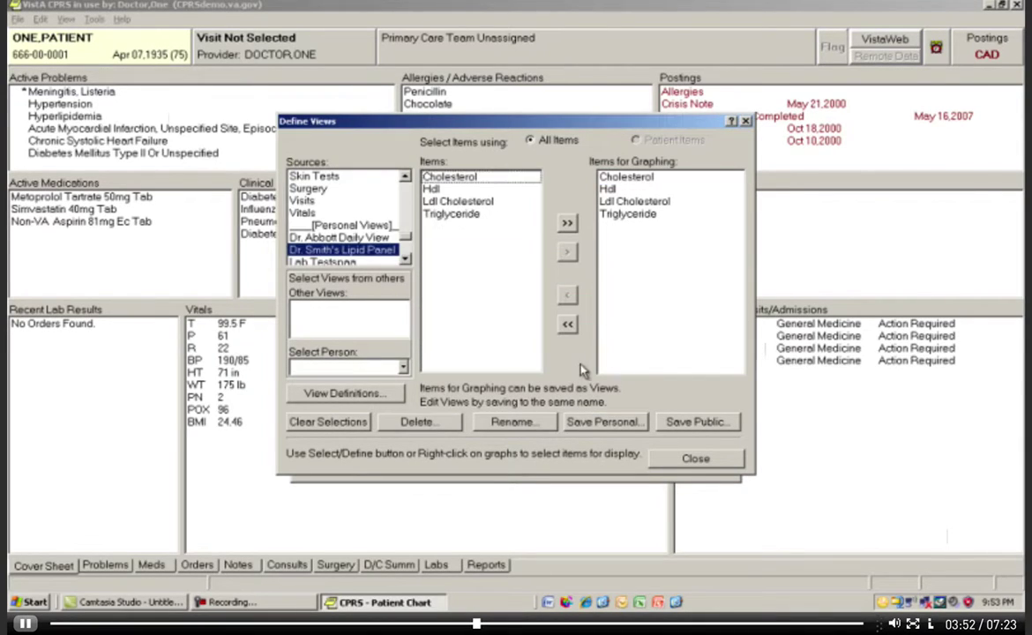
click(693, 461)
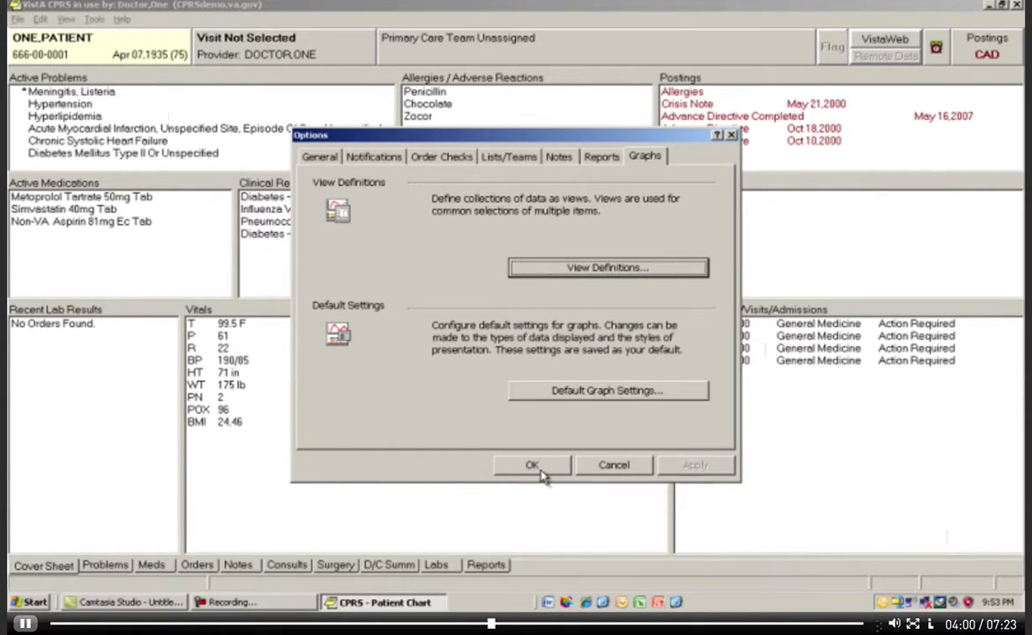
click(532, 465)
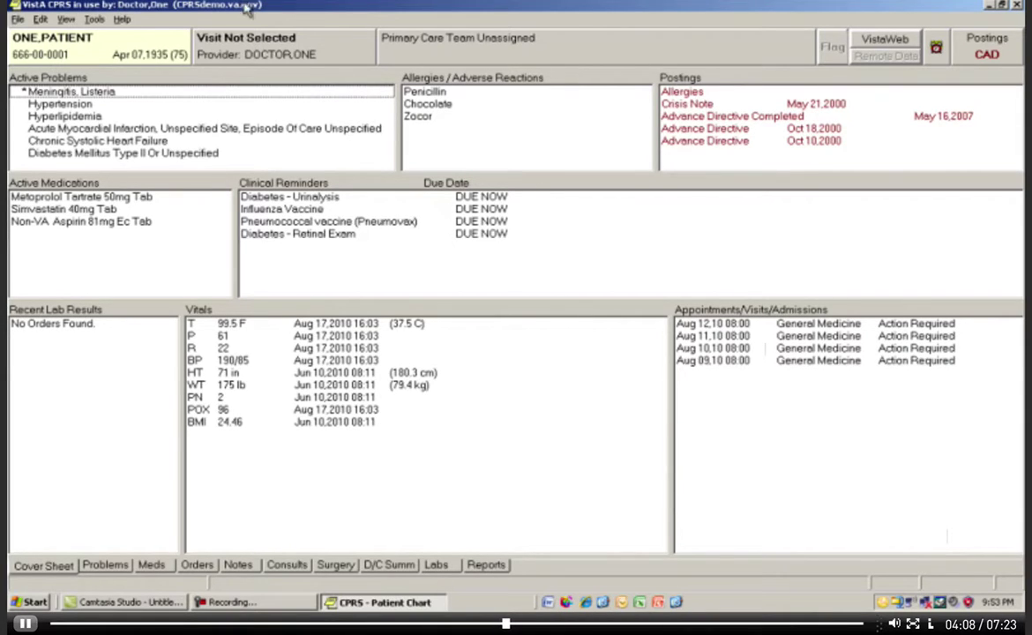
Open the patient's graphing window at full size and graph the doctor's personal Lipid Panel view.
click(95, 19)
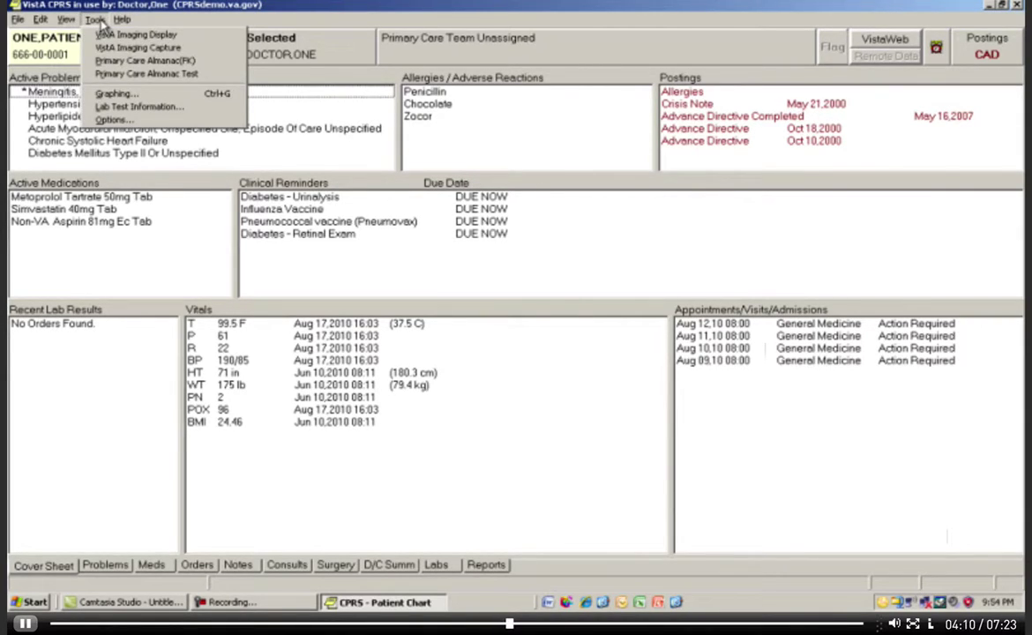
click(110, 95)
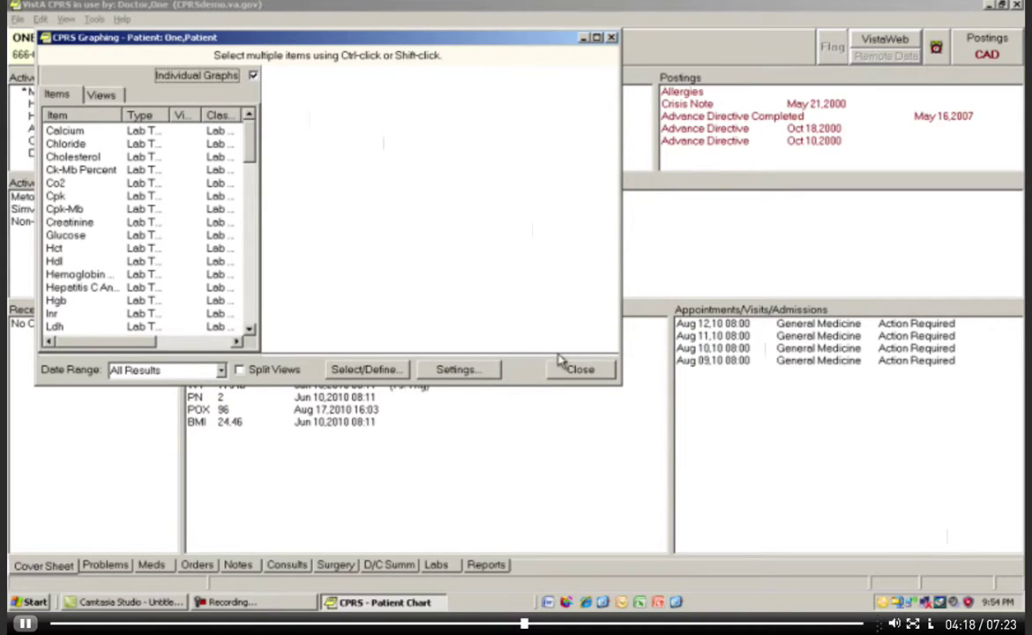
click(596, 37)
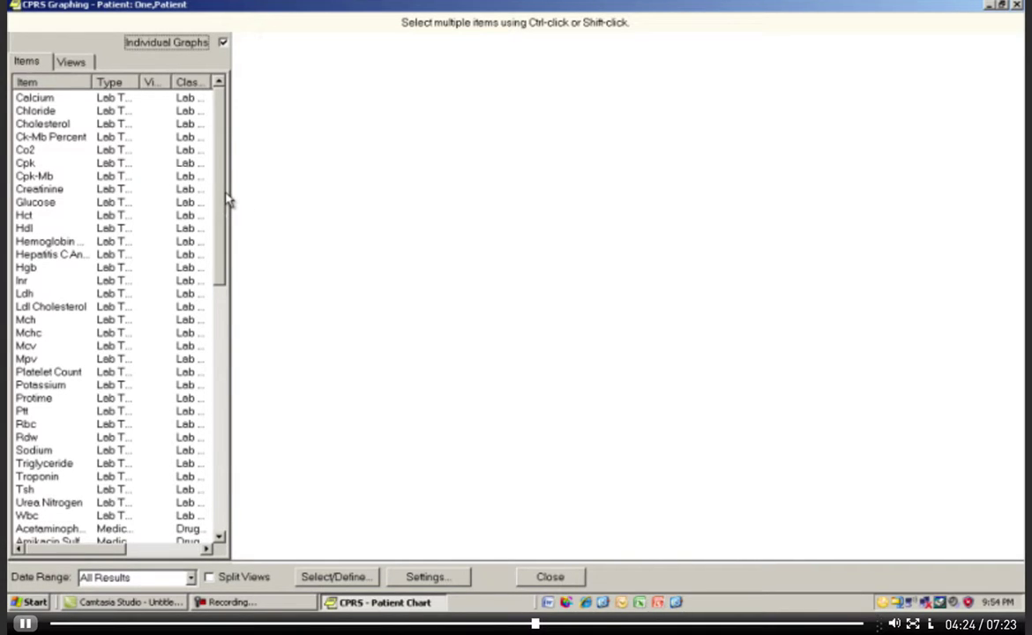
drag(227, 201, 222, 143)
click(73, 64)
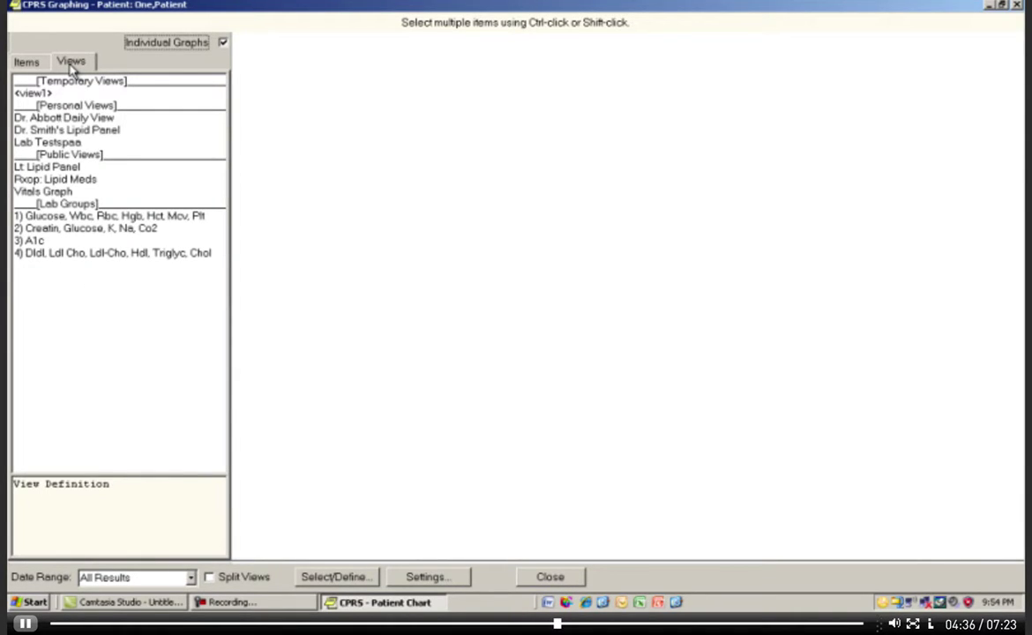
click(58, 132)
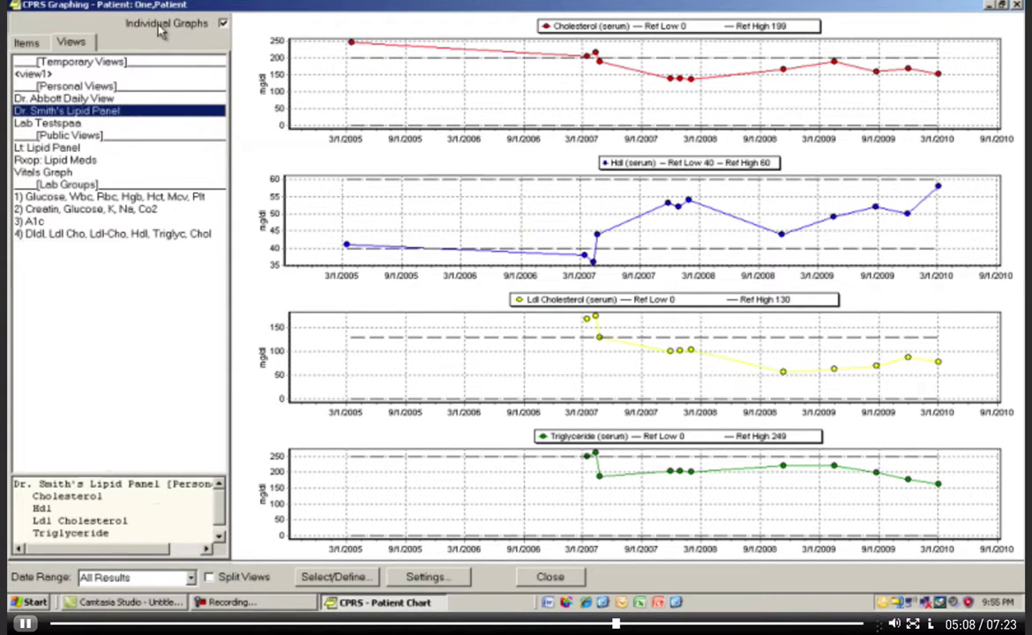
Turn off individual graphs so the four lipid results share one combined graph.
click(223, 24)
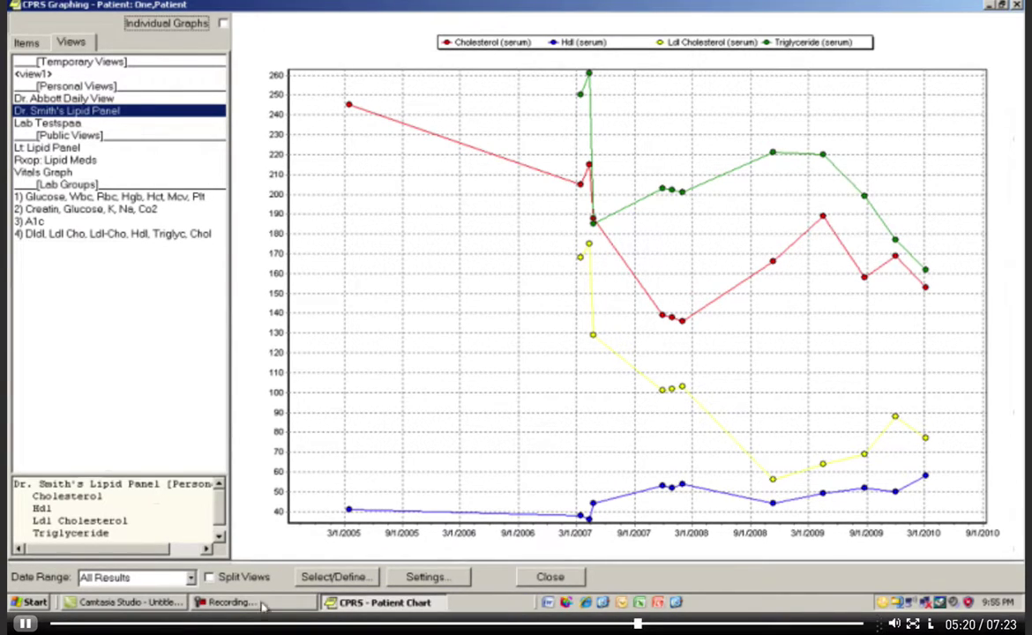
Try the 3D display on the combined lipid graph and return it to 2D.
right_click(728, 120)
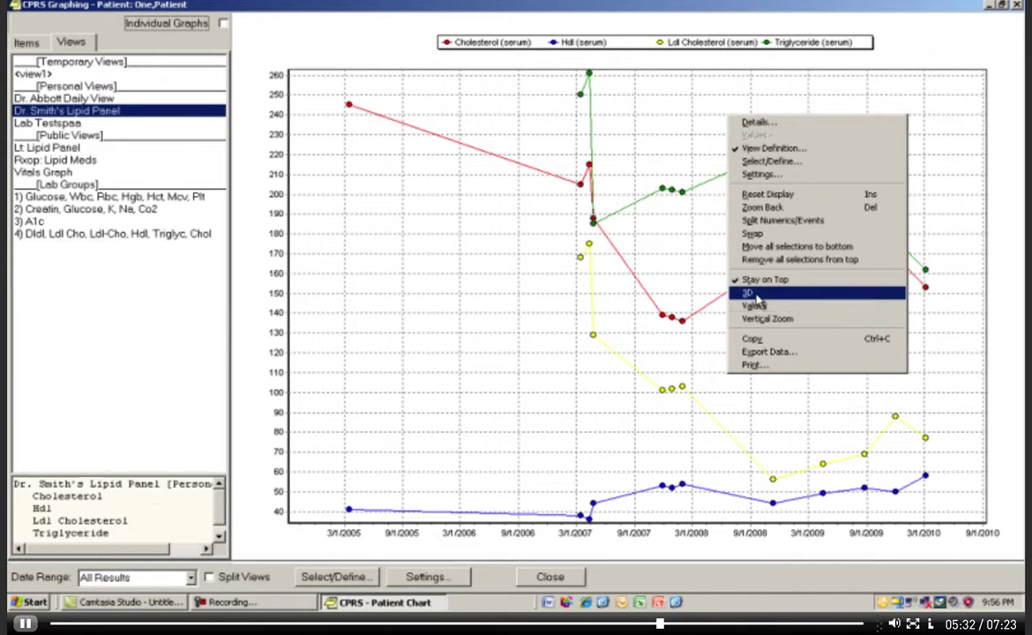
click(845, 292)
right_click(759, 301)
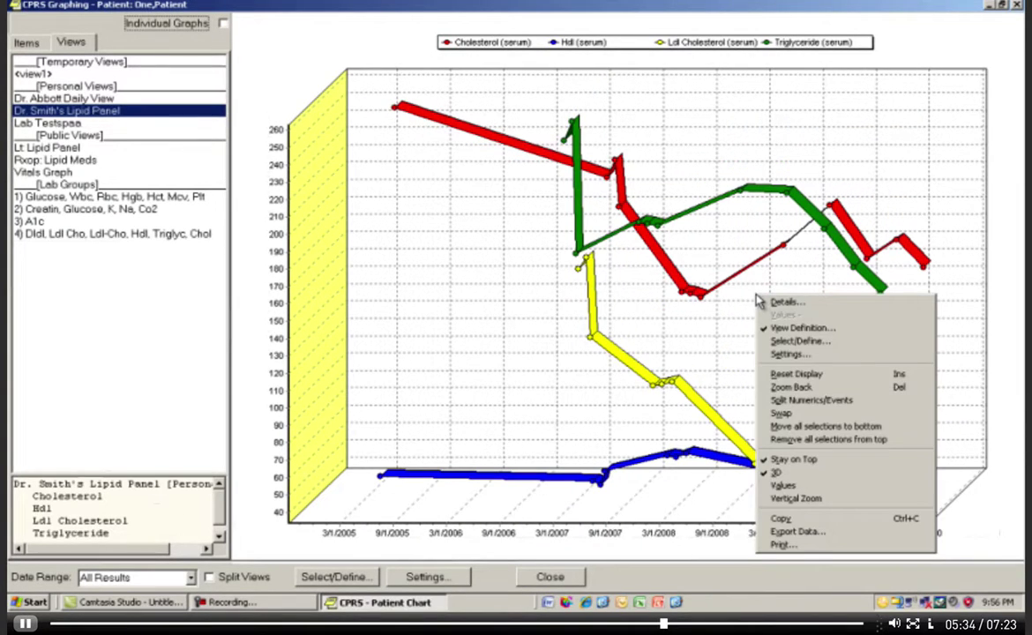
click(776, 472)
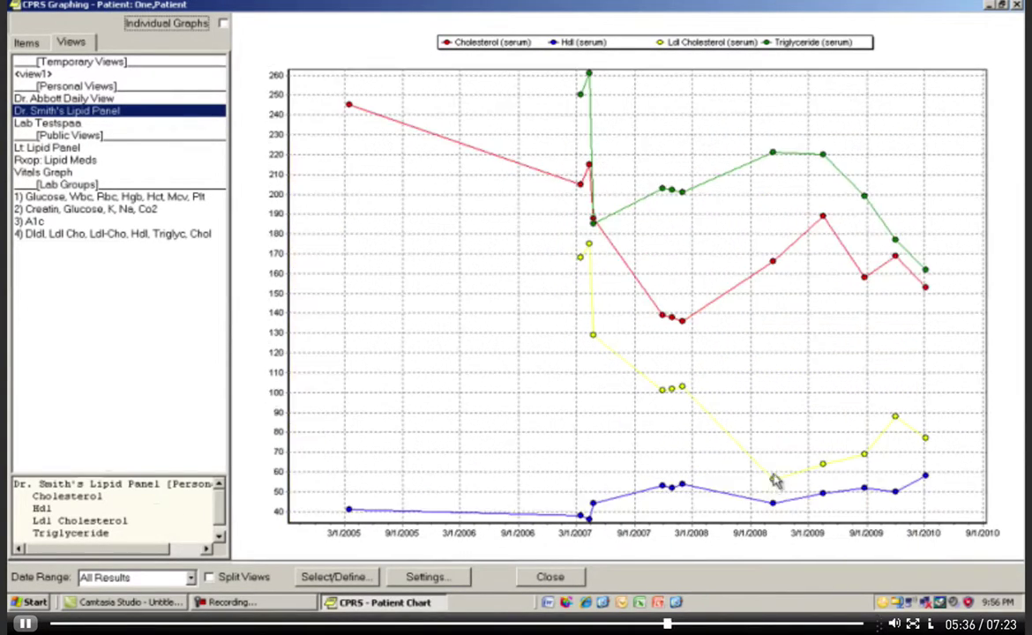
Show the numeric values at the data points of the combined lipid graph.
right_click(809, 353)
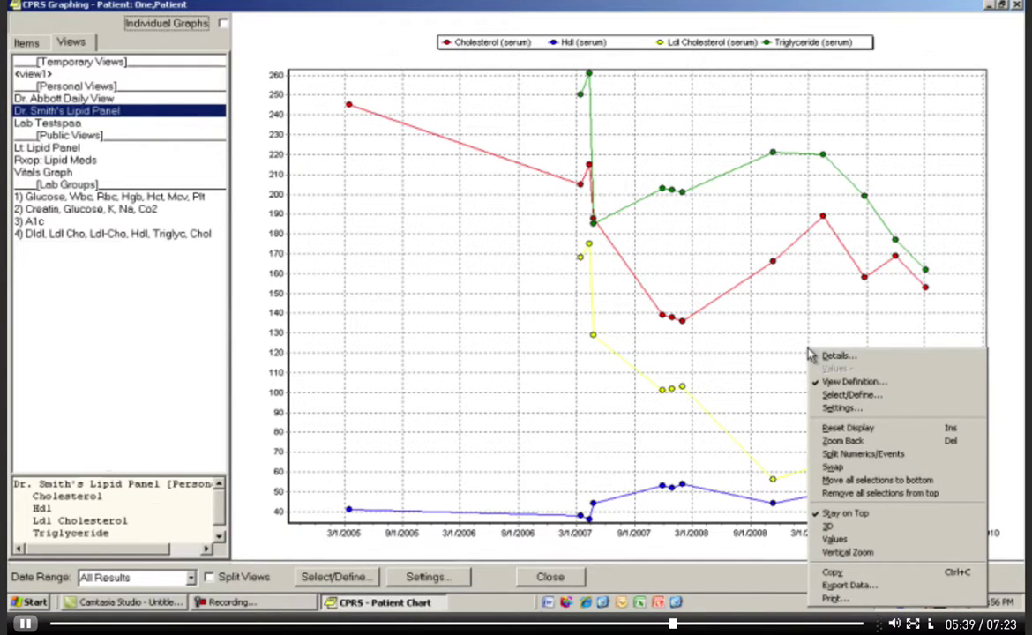
click(834, 539)
Split the views, graph Weight from the patient's vitals below the lipid results, and return to a single view.
right_click(780, 363)
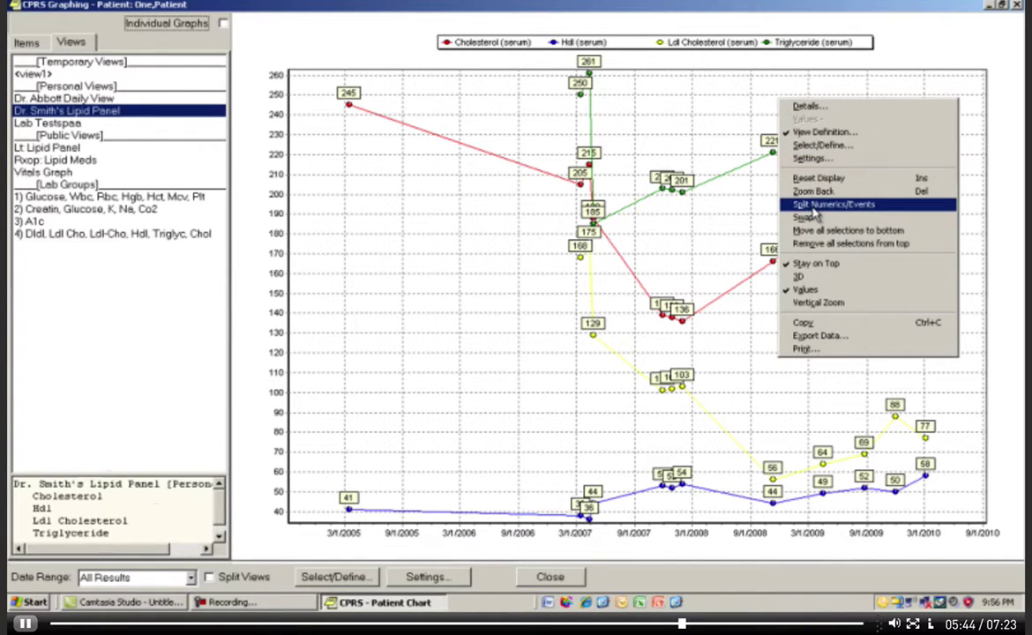
click(815, 214)
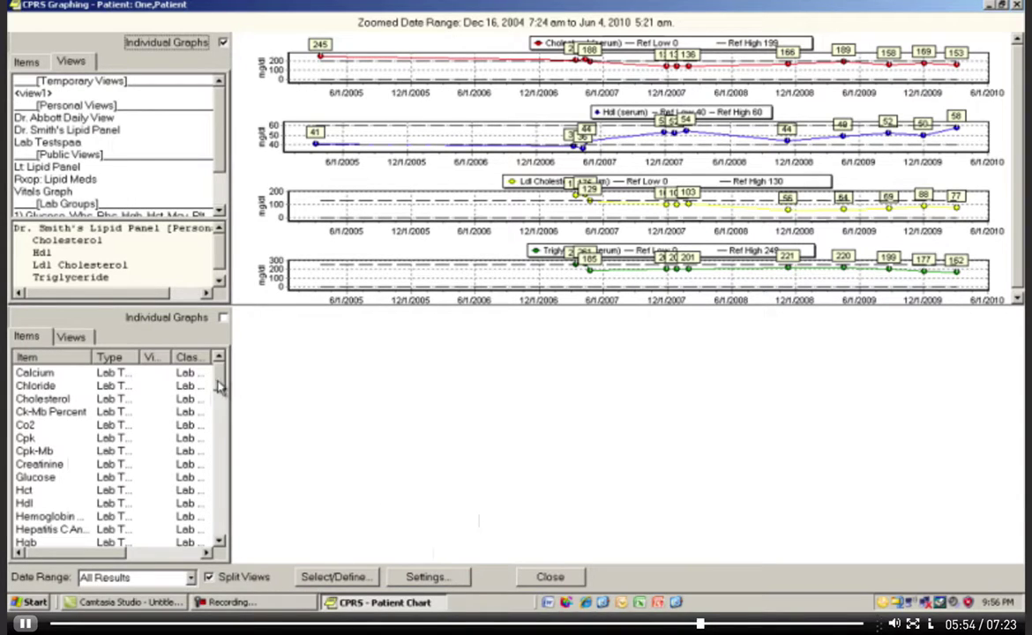
drag(216, 384, 219, 516)
click(40, 529)
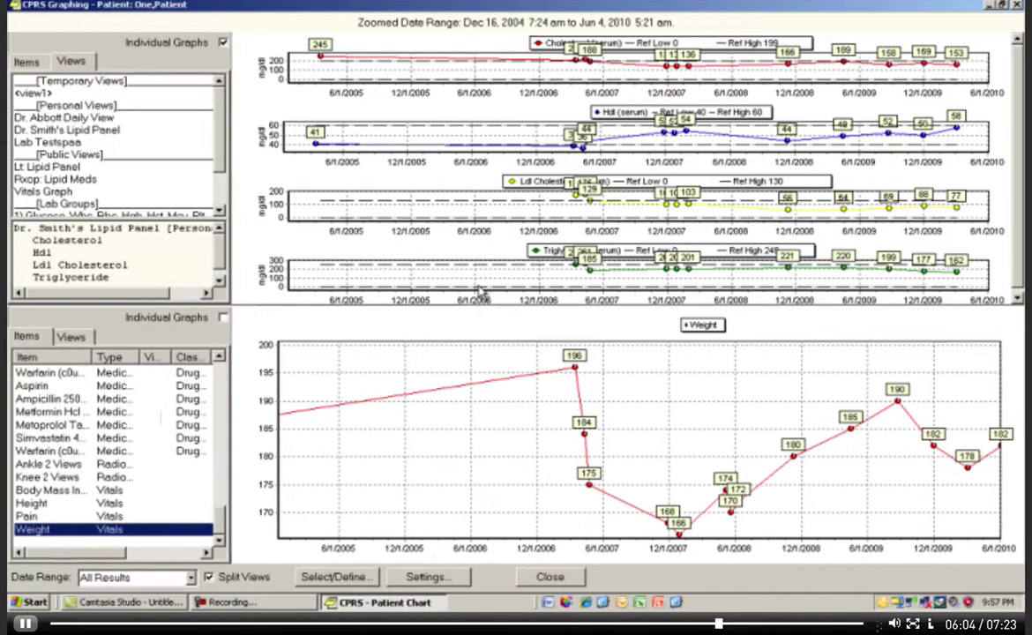
click(210, 578)
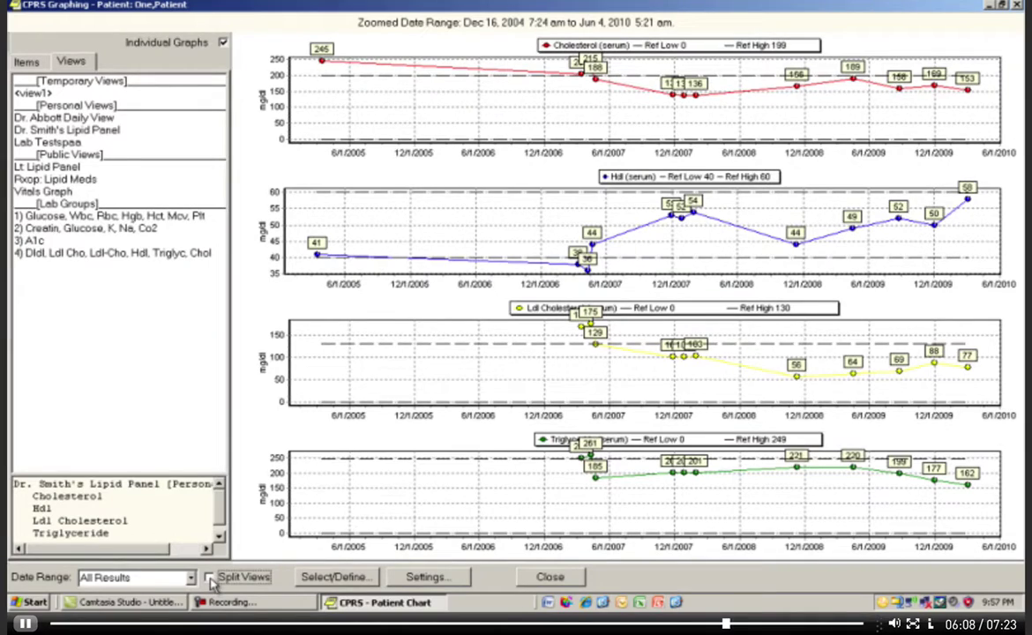
Enable the Gradient background option in the graph settings and apply it to the lipid graphs.
right_click(429, 297)
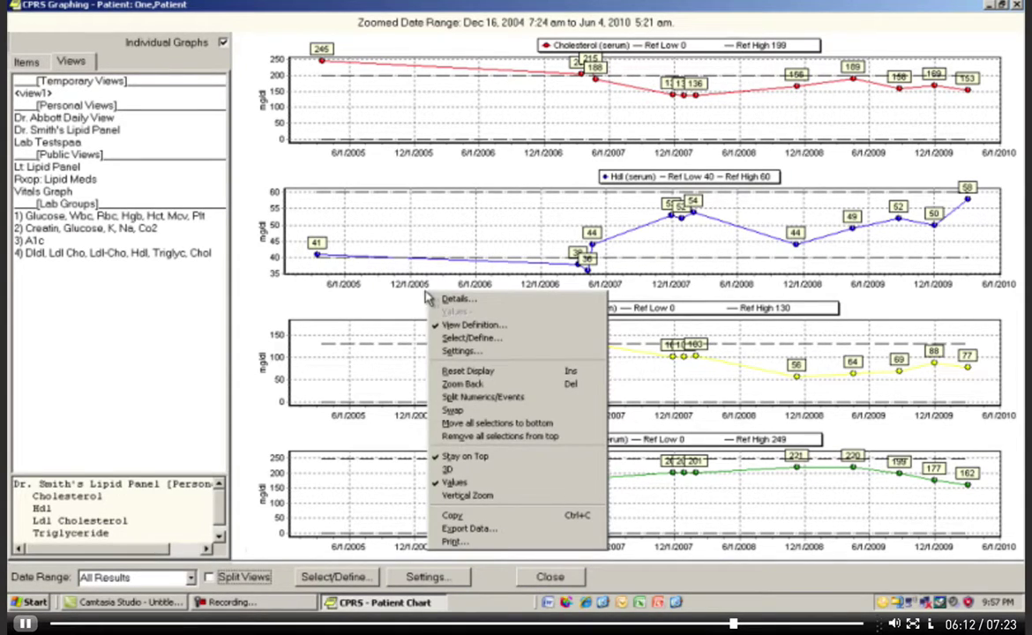
click(454, 350)
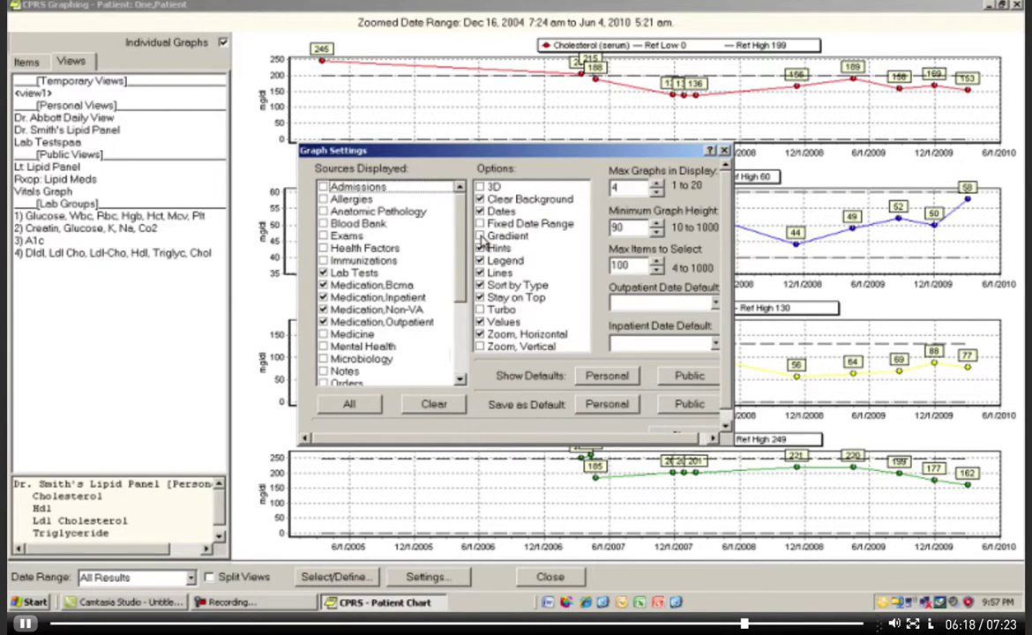
click(480, 236)
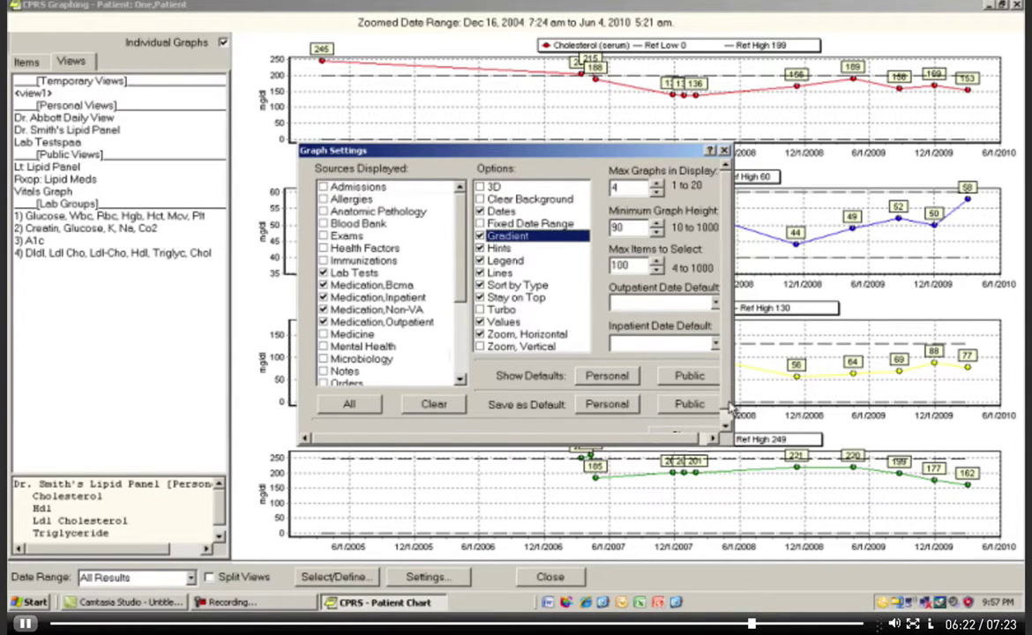
scroll(666, 388, down, 1)
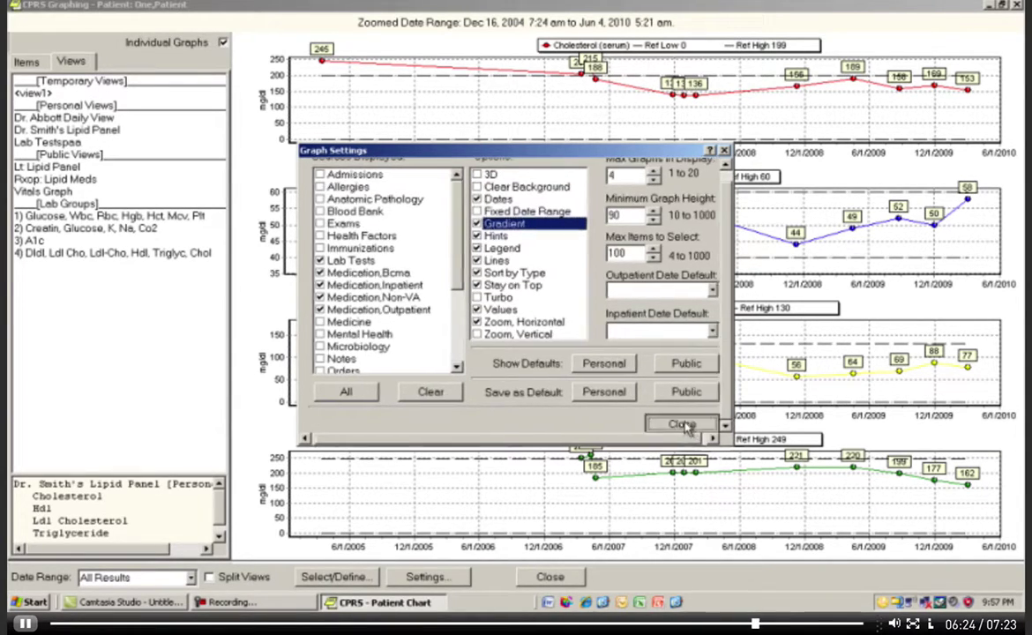
click(686, 424)
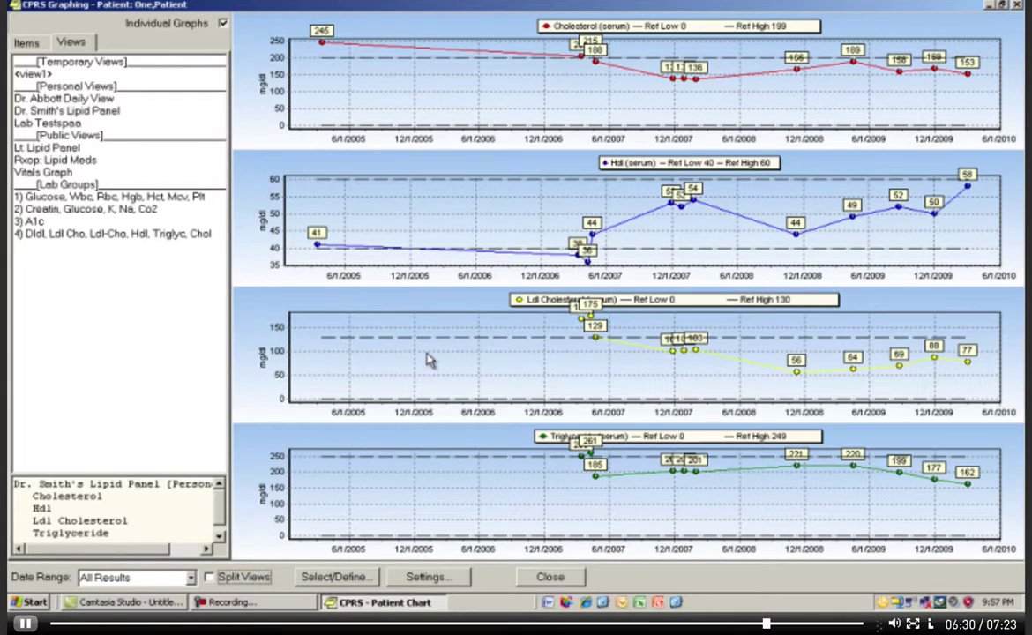
Restore the Clear Background option in the graph settings in place of the gradient.
right_click(429, 92)
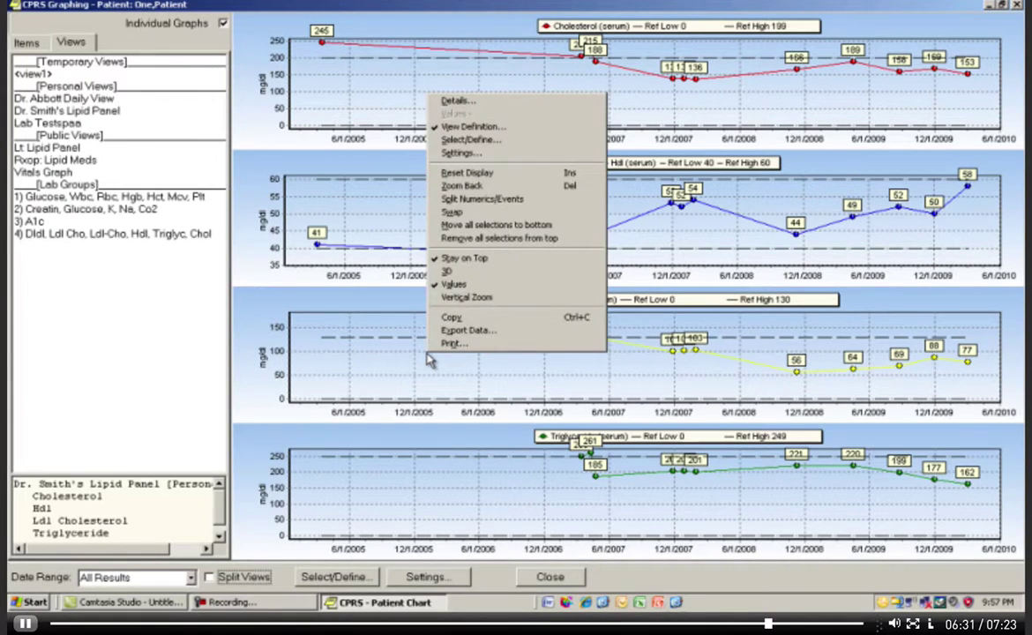
click(459, 154)
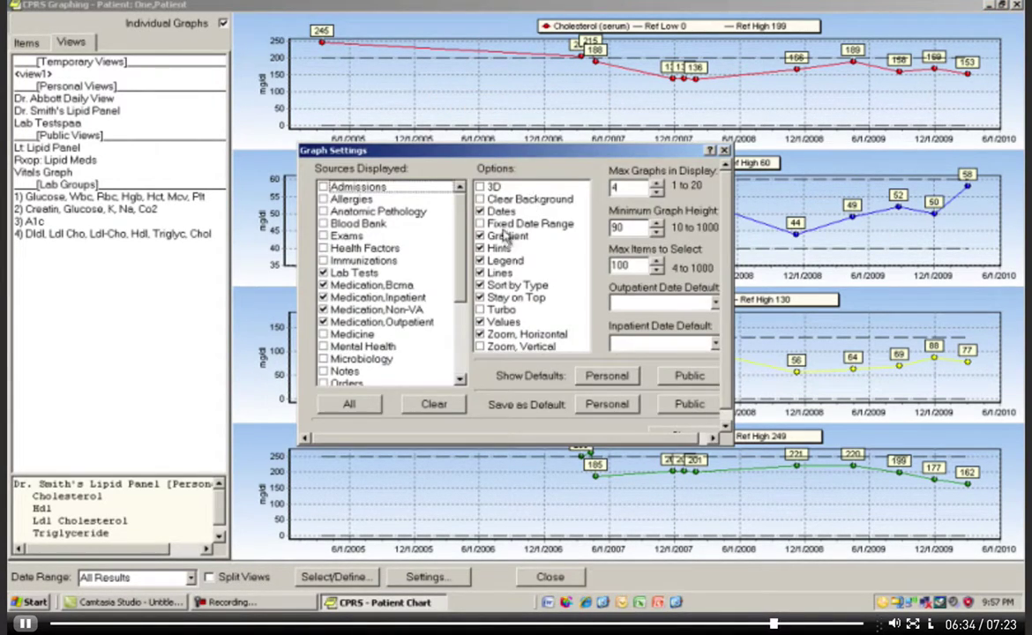
click(480, 199)
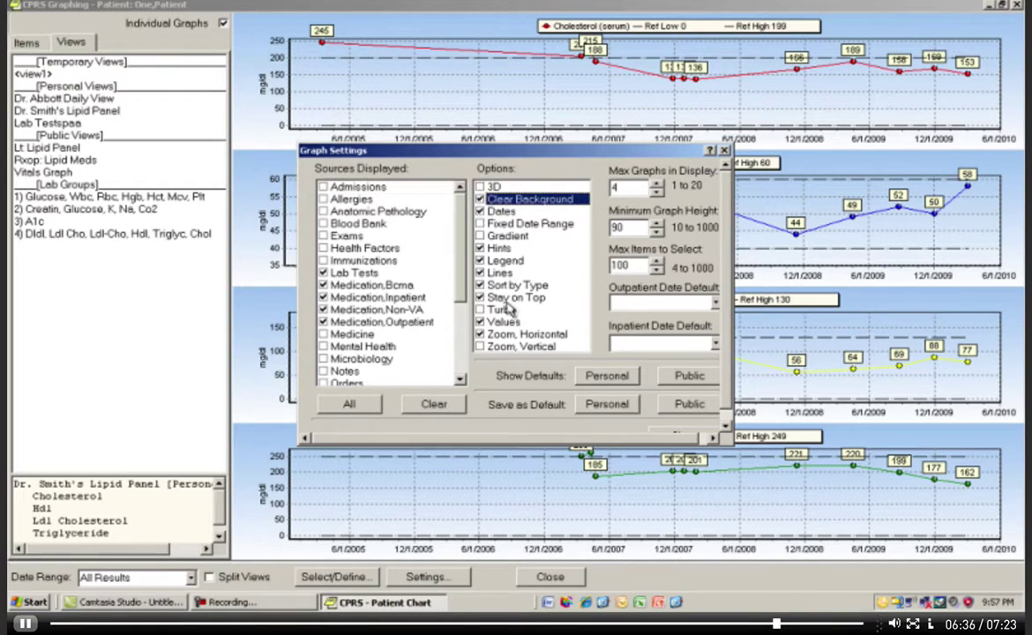
click(706, 435)
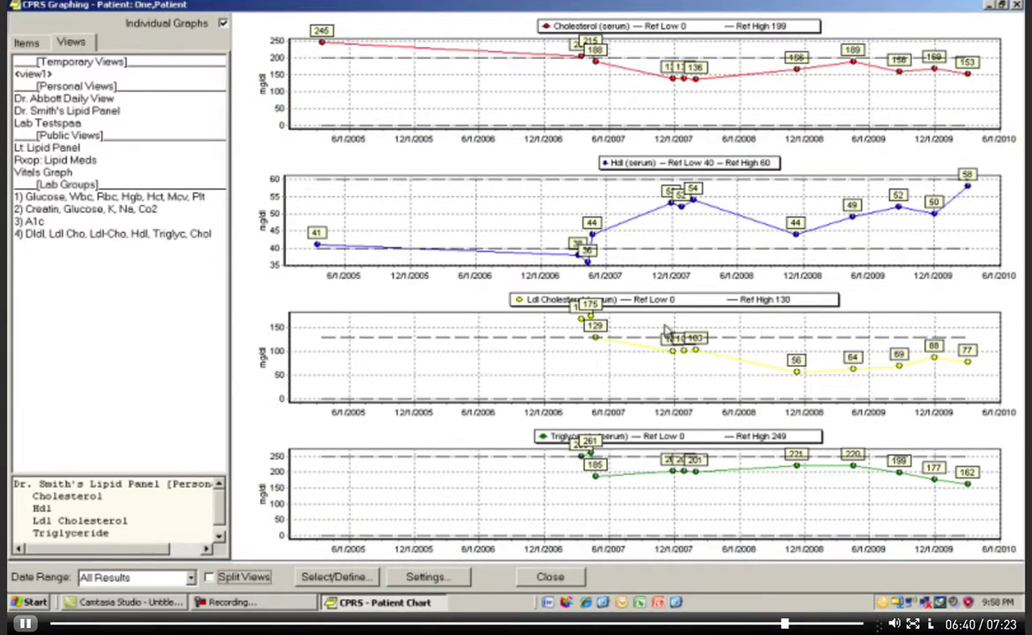
right_click(491, 350)
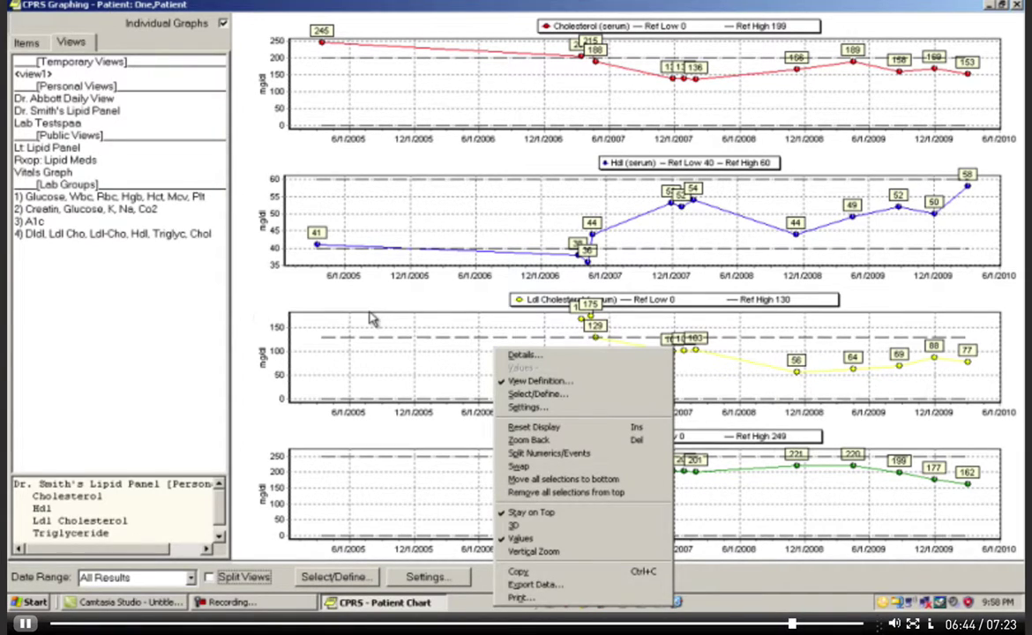
click(701, 195)
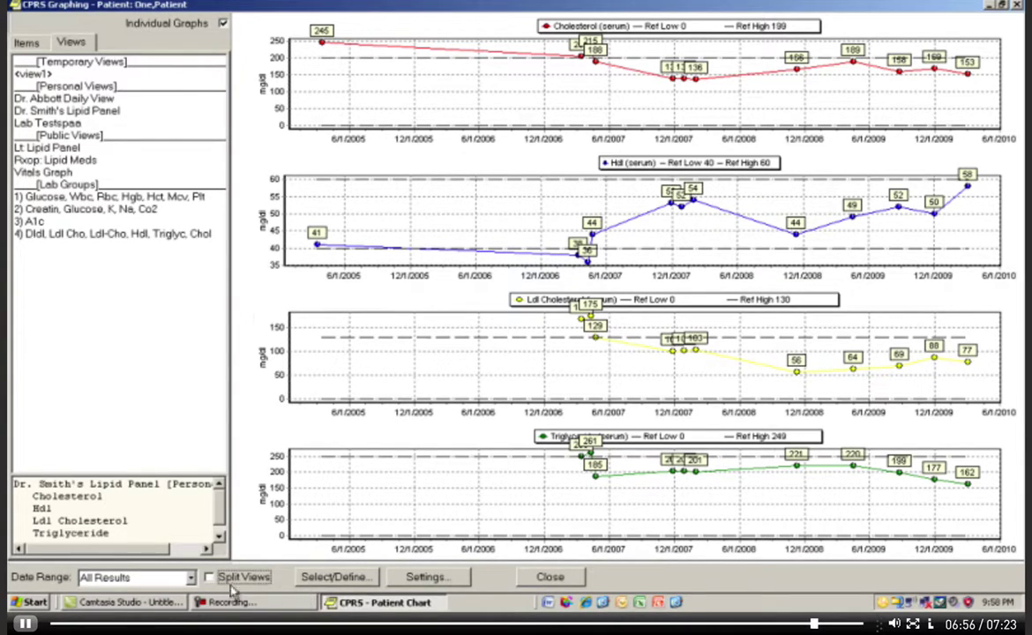
Reselect the doctor's personal Lipid Panel view from the item sources and combine its results into a single graph.
click(335, 576)
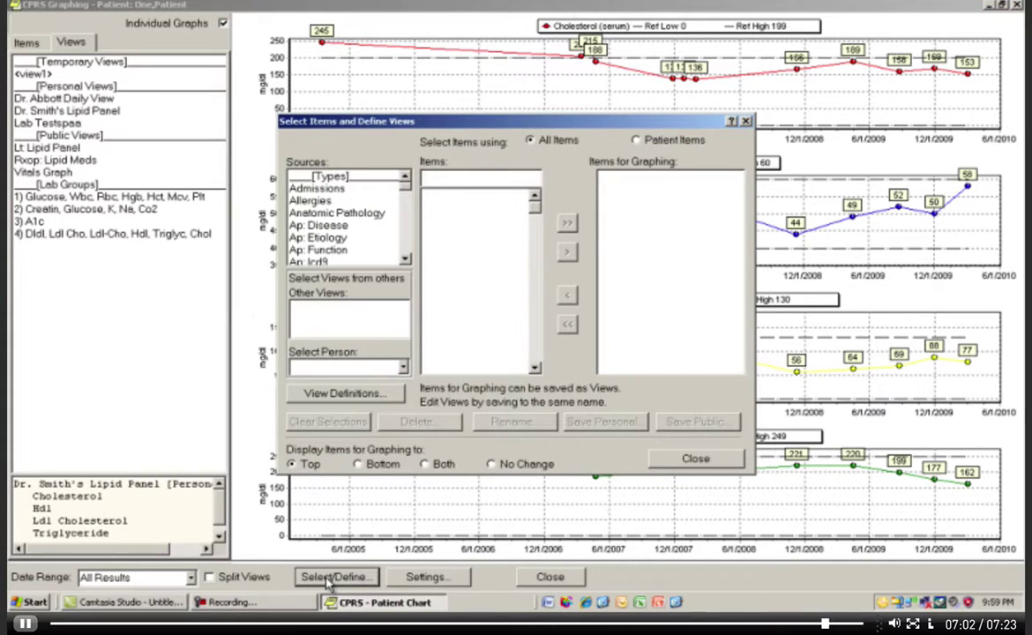
drag(405, 183, 408, 245)
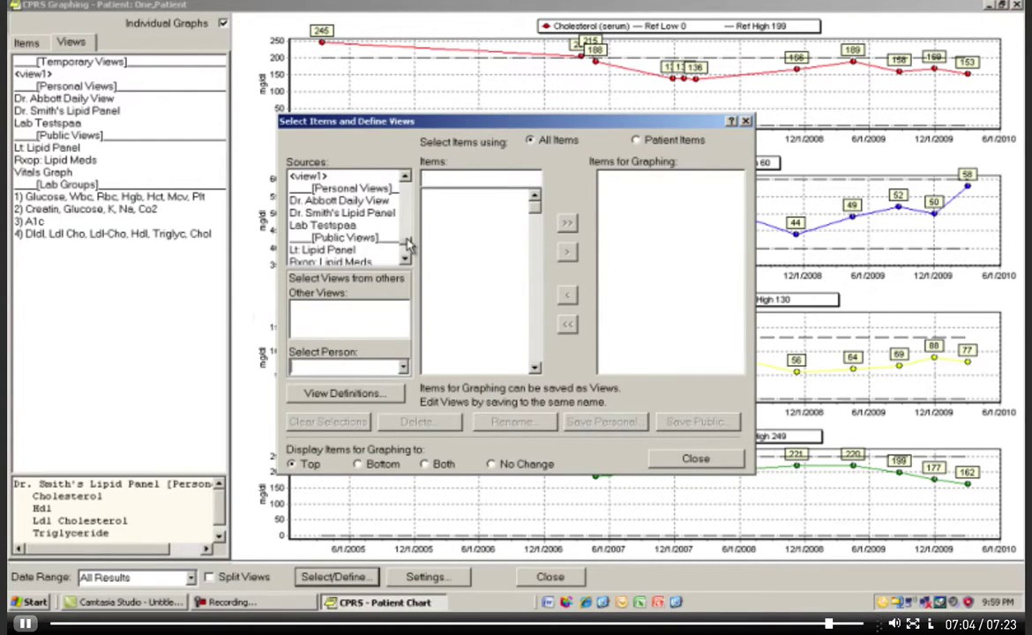
click(360, 214)
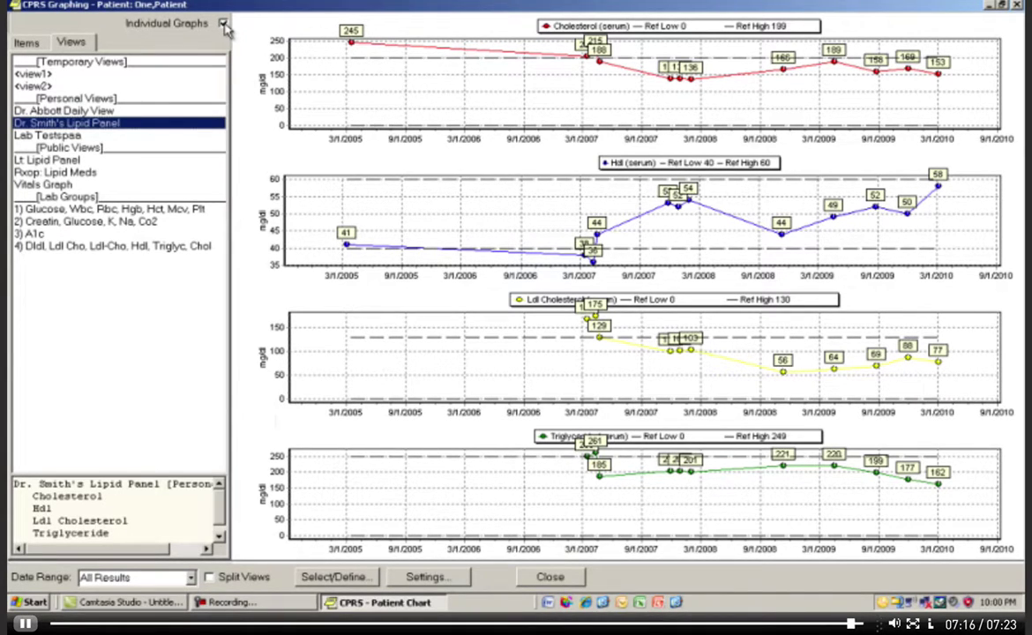
click(224, 24)
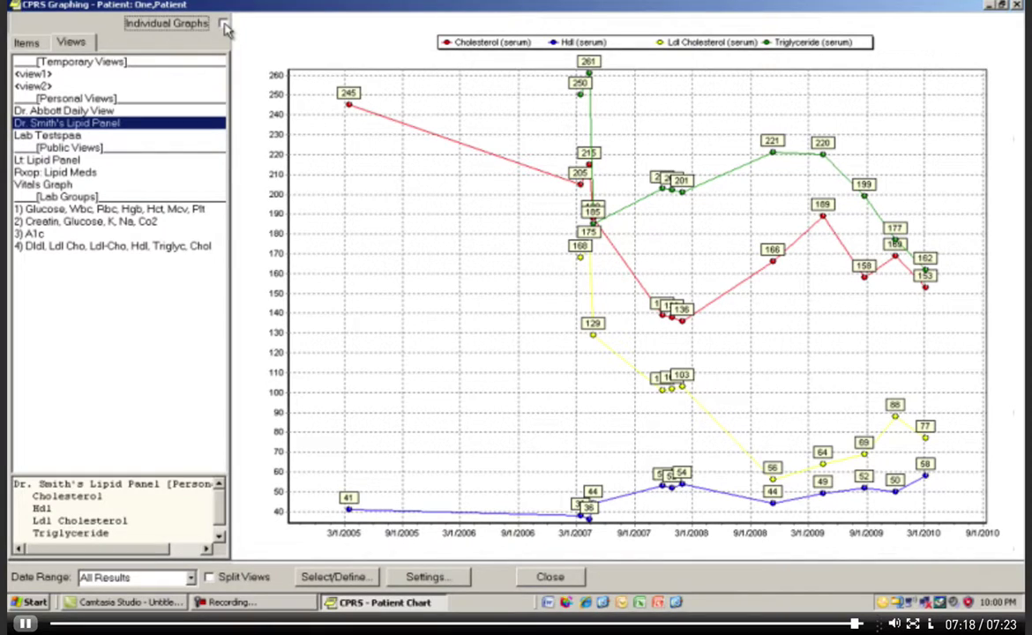